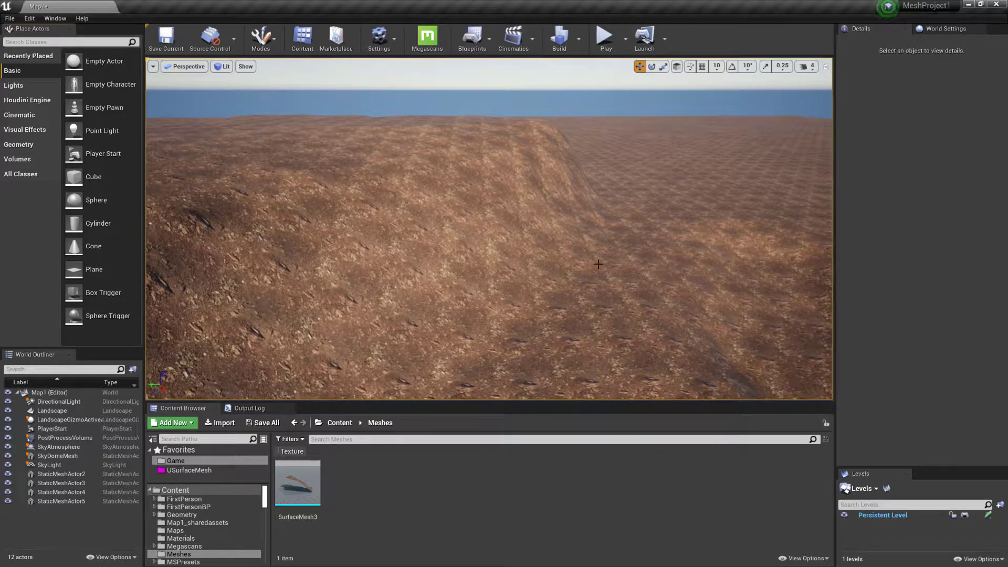
Search the placeable actors for "usurf" and place a USurface Mesh Grid on the landscape beside the hill.
click(34, 42)
text(usurf)
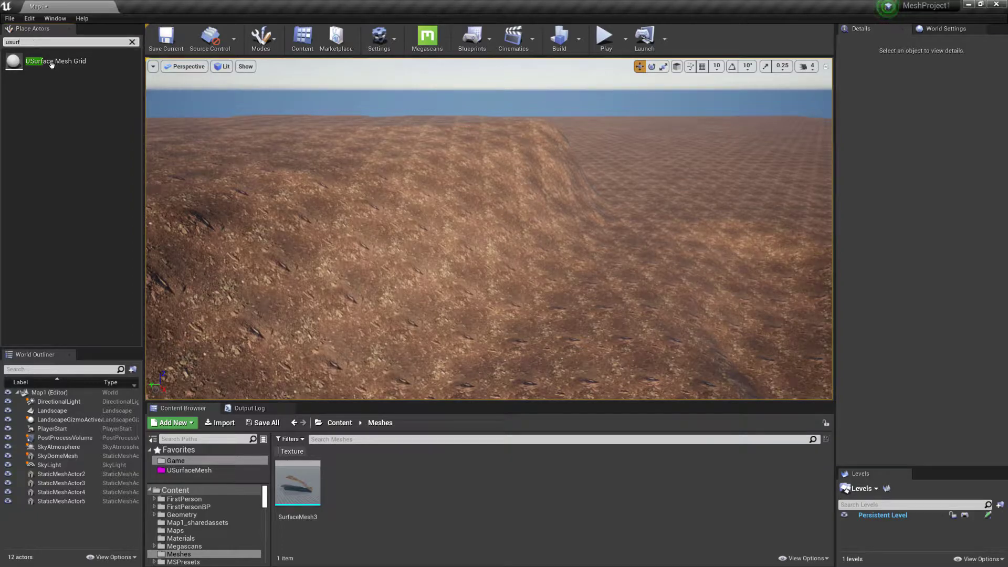
drag(51, 64, 559, 297)
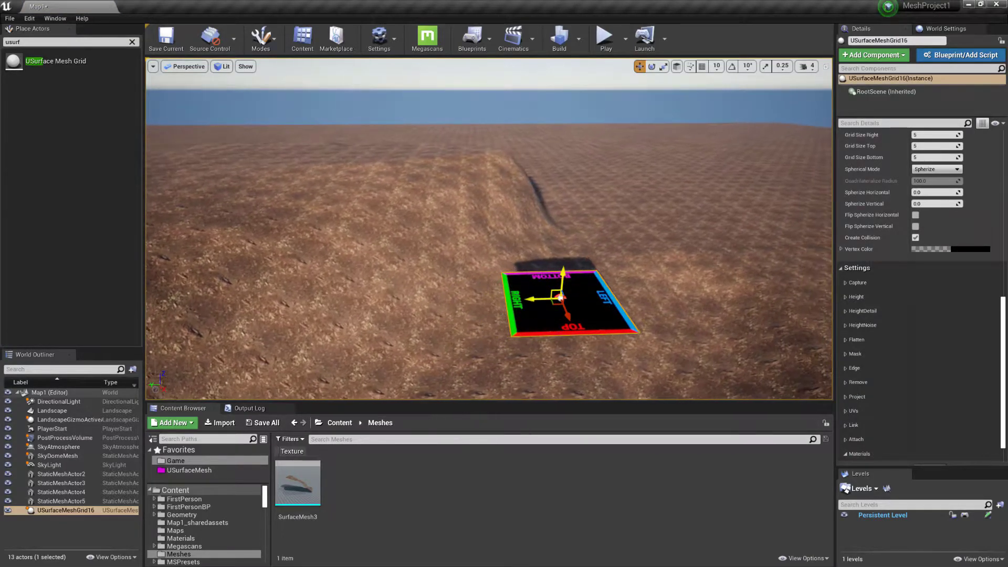
Move and rotate the mesh grid so it sits just above the ground at the foot of the hill.
right_drag(569, 285, 504, 295)
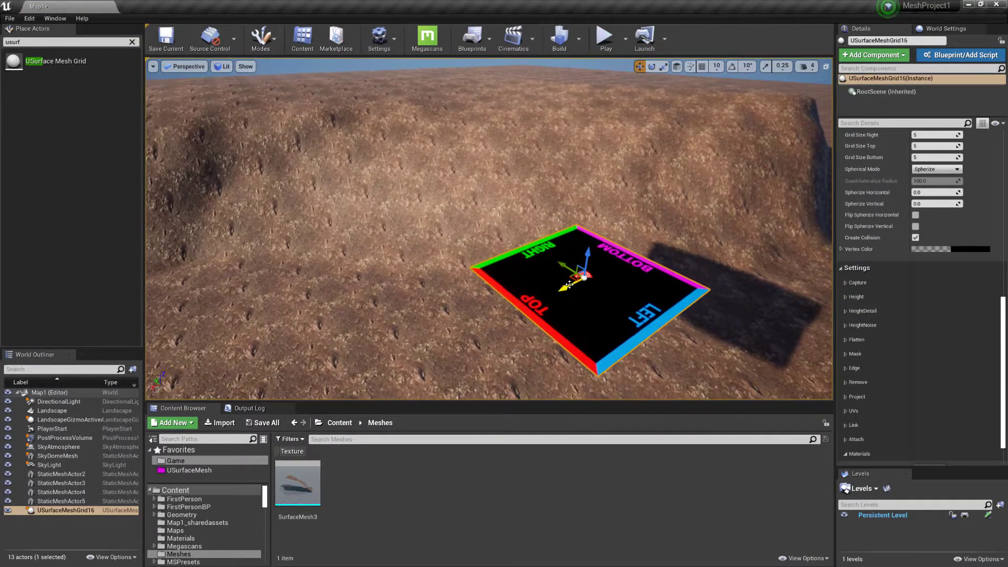
drag(569, 284, 483, 285)
key(e)
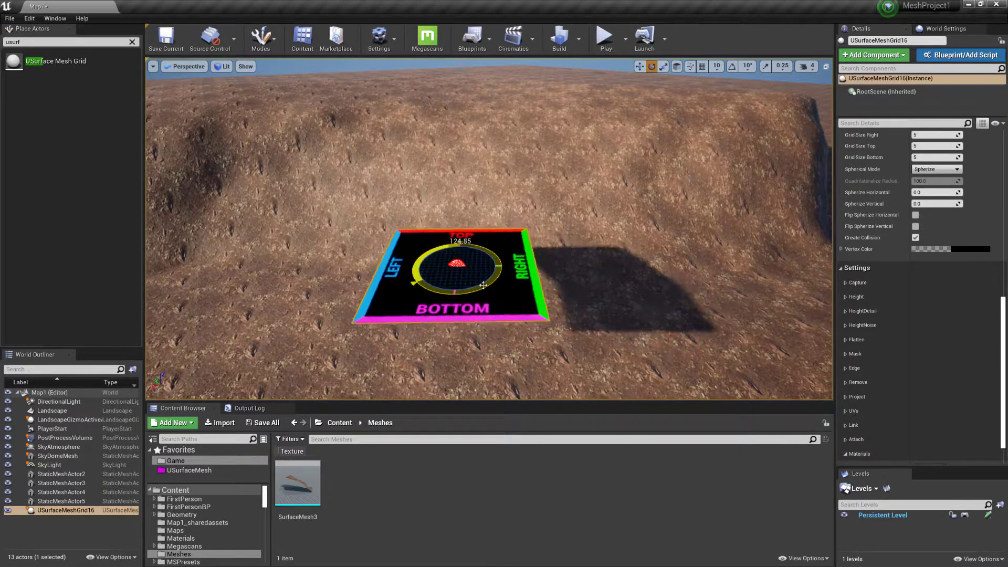
key(w)
right_drag(483, 286, 551, 257)
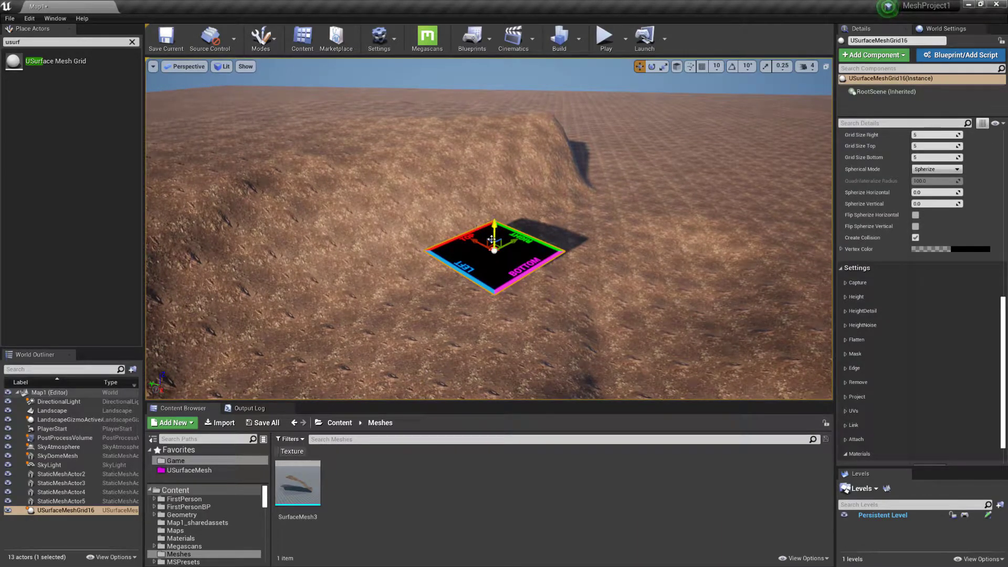
drag(491, 240, 512, 248)
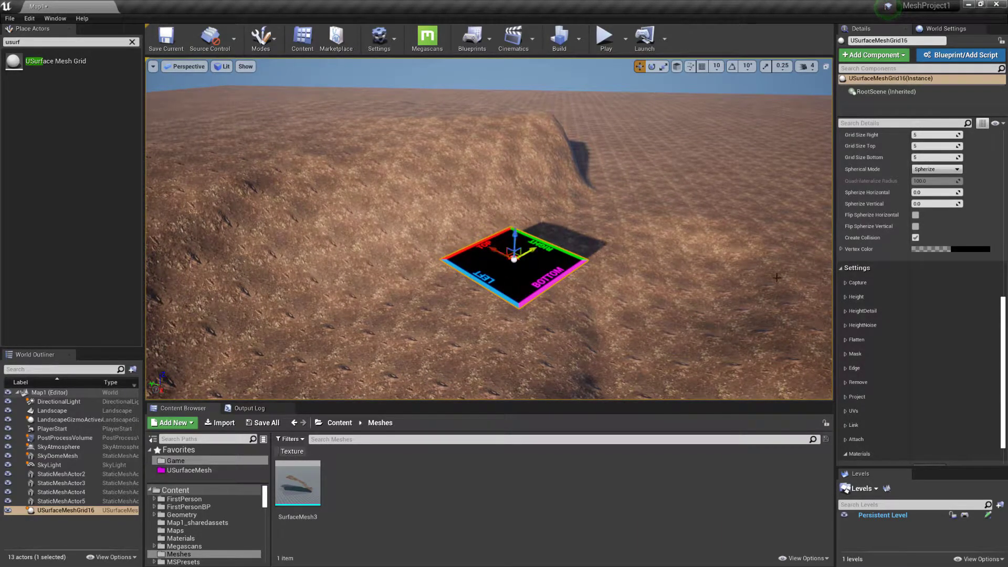
Set the grid's Dimension Scale to 3.0 in its Mesh Settings.
scroll(888, 269, up, 5)
click(883, 267)
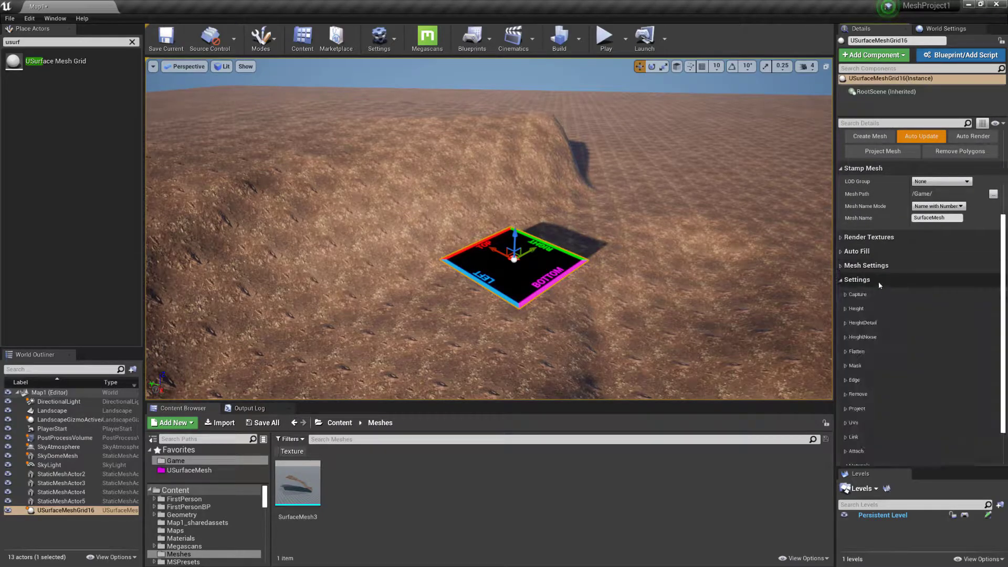
scroll(880, 286, up, 3)
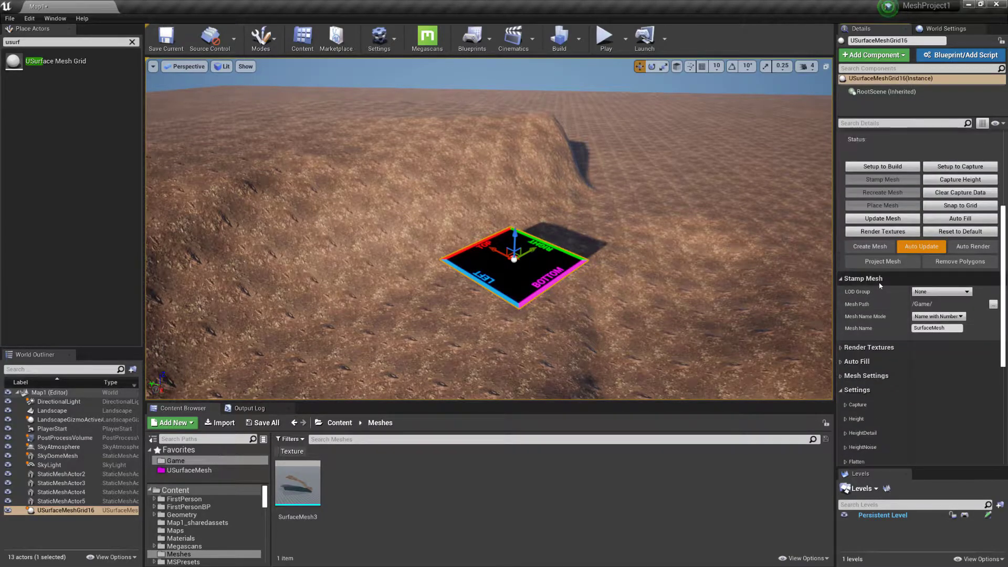
click(842, 280)
click(843, 321)
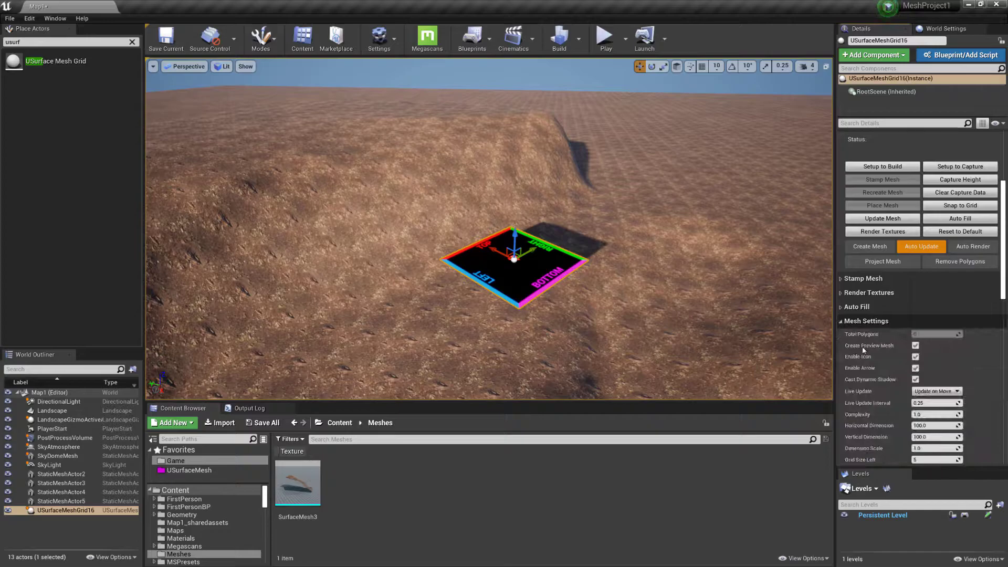
scroll(888, 353, down, 3)
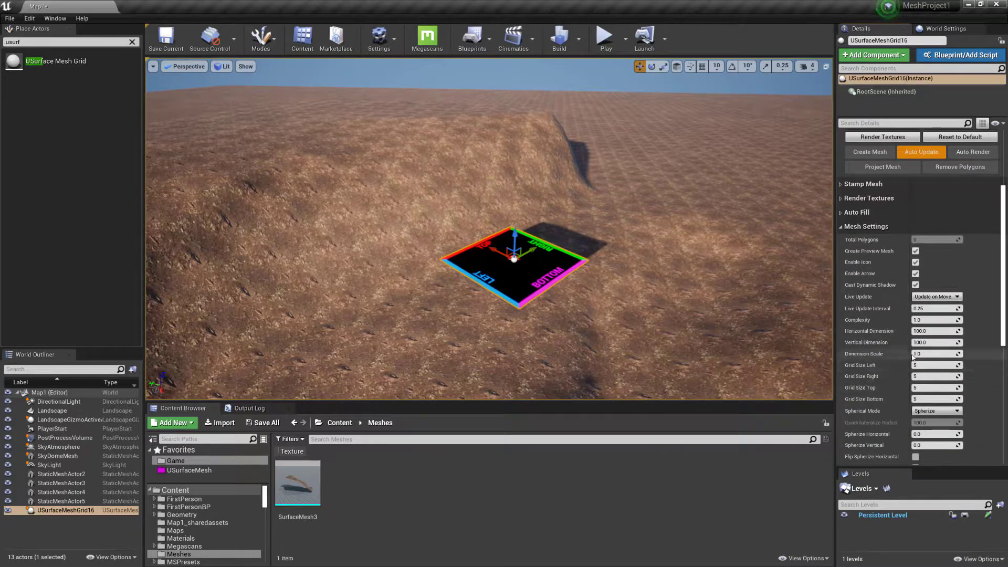
click(914, 354)
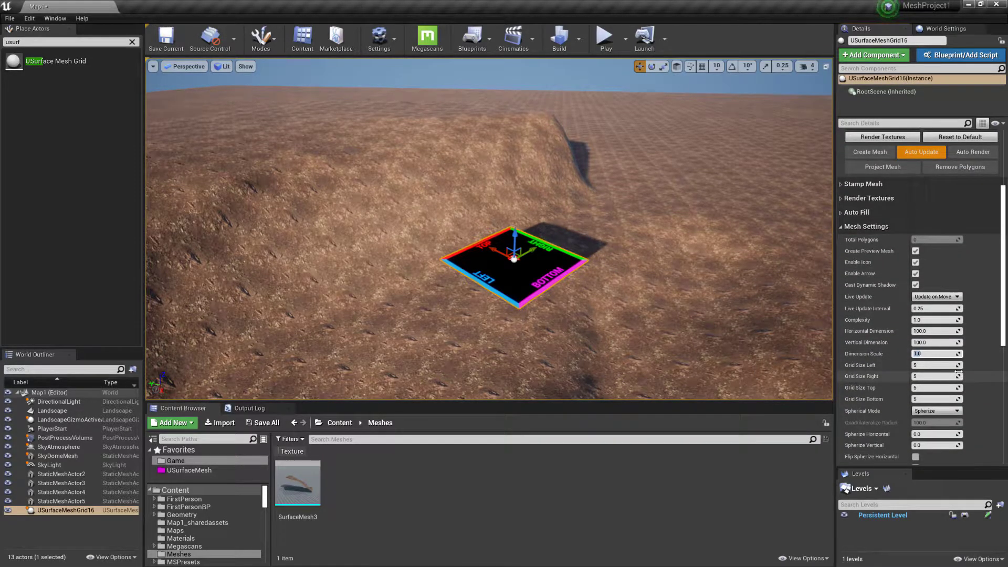
key(Return)
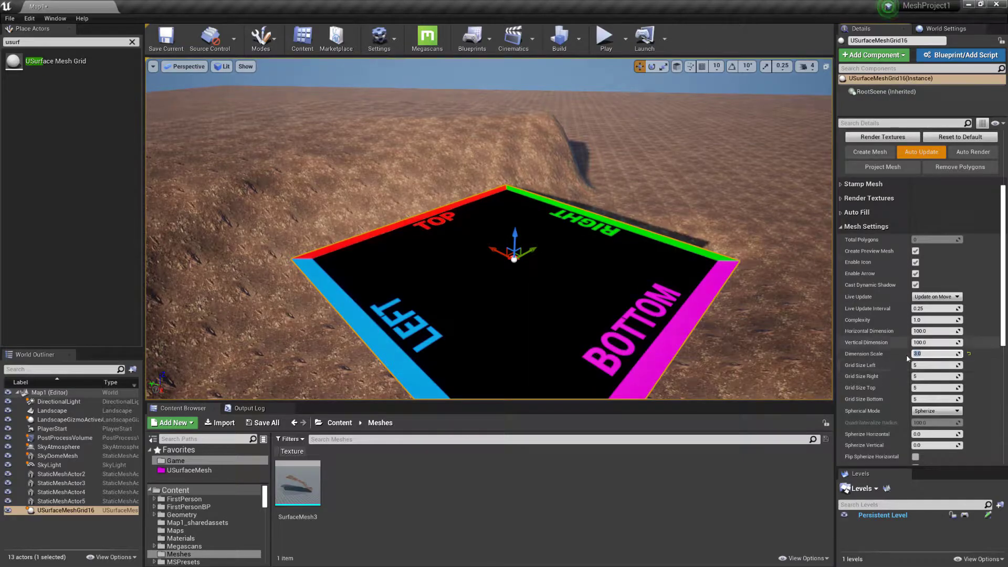
Keep the grid's Complexity at 1.0 and turn on Create Mesh to build its surface.
click(929, 320)
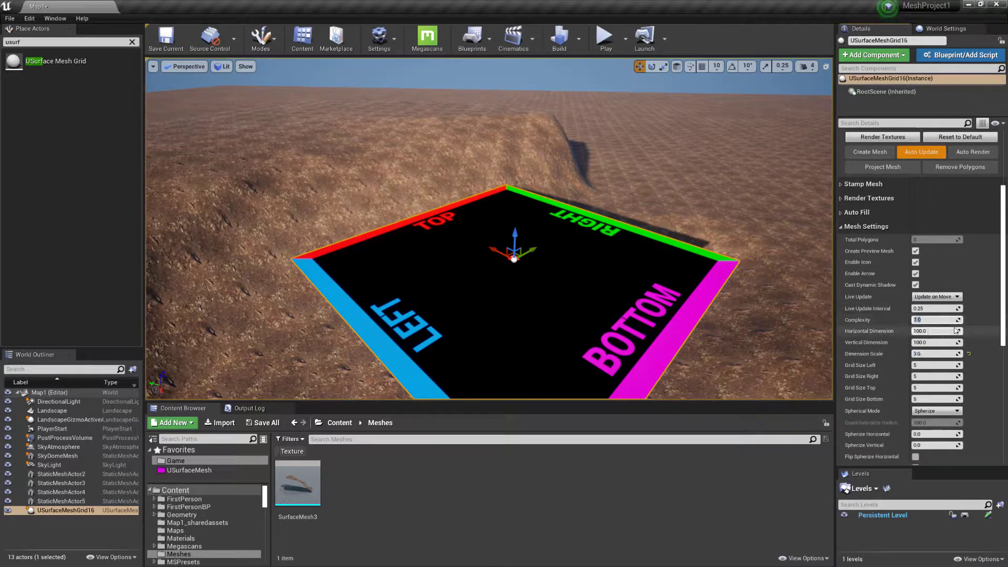
key(Return)
click(869, 231)
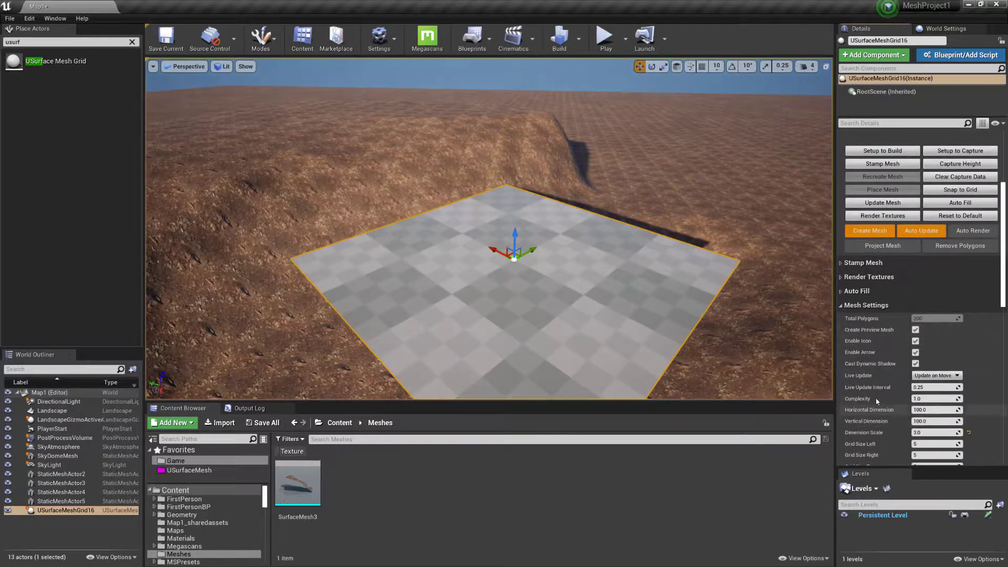
Set the mesh Complexity to 5.0, checking its density in wireframe view before returning to lit view.
right_drag(735, 294, 724, 326)
key(alt+2)
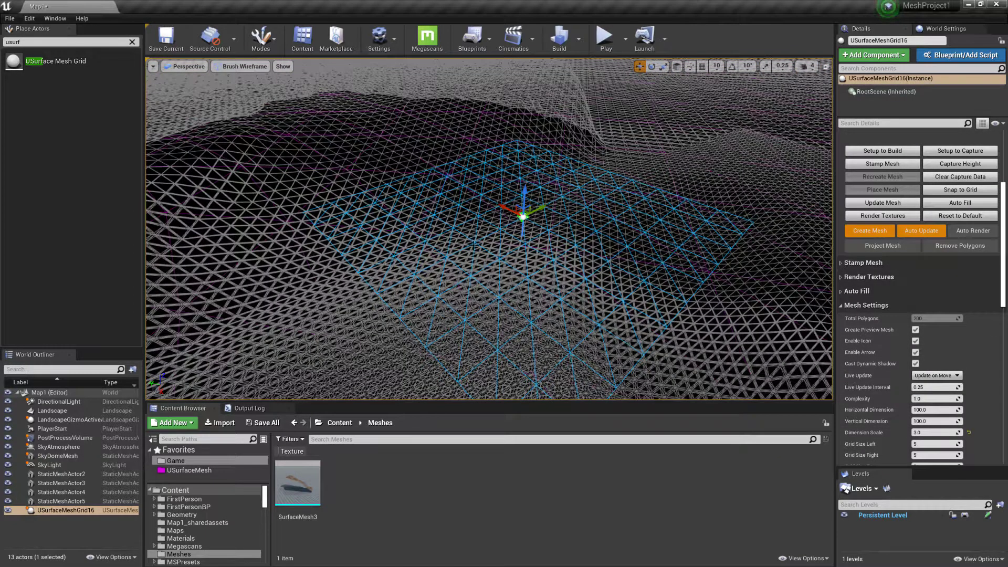
click(940, 399)
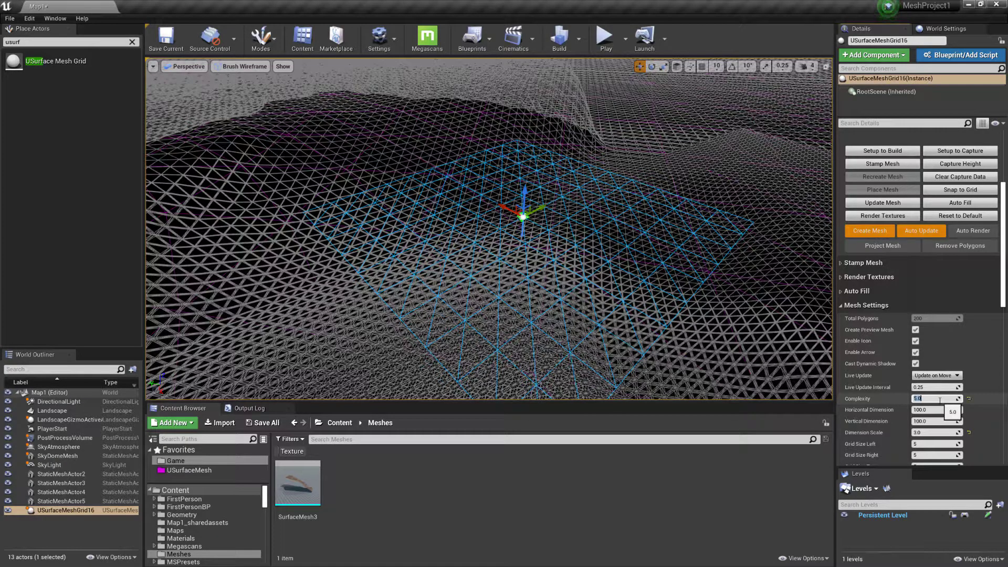
key(Return)
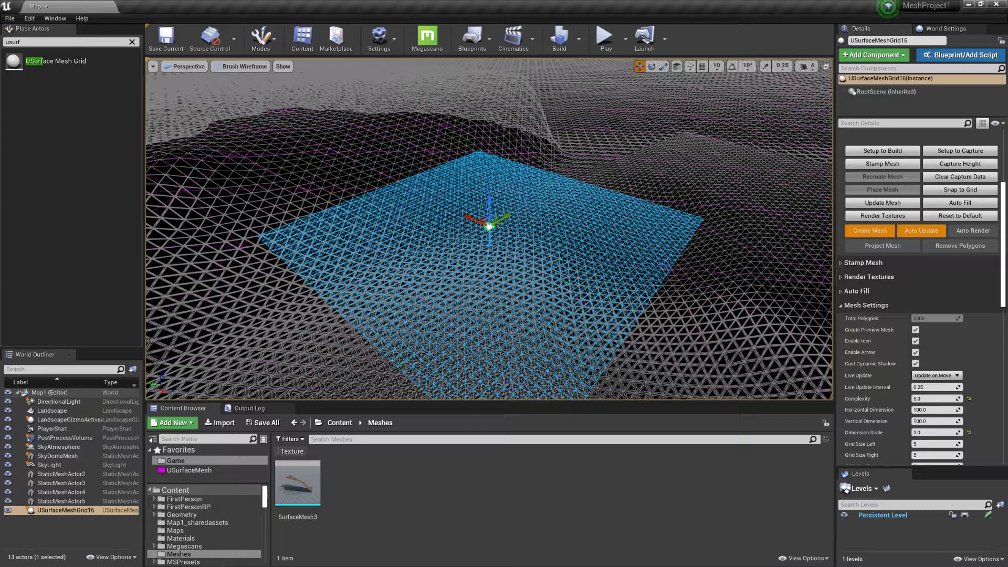
key(alt+4)
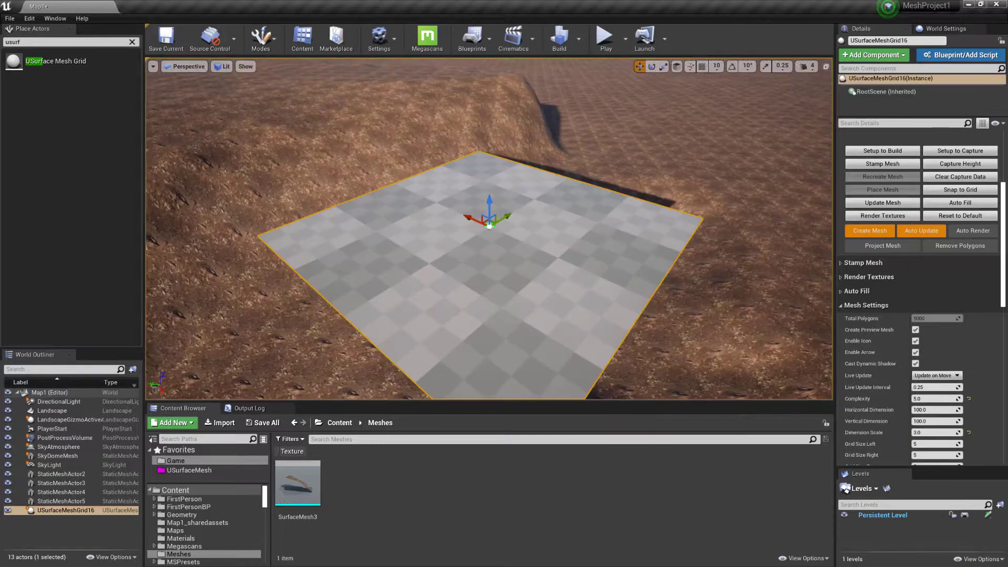
Enable Use Height Texture in the grid's Height settings.
click(843, 306)
click(846, 350)
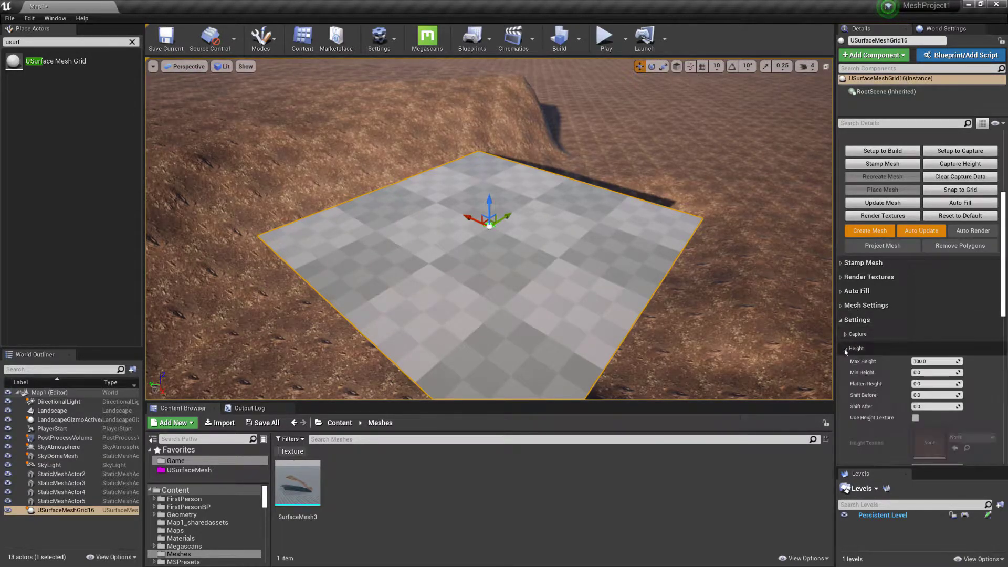
scroll(887, 368, down, 3)
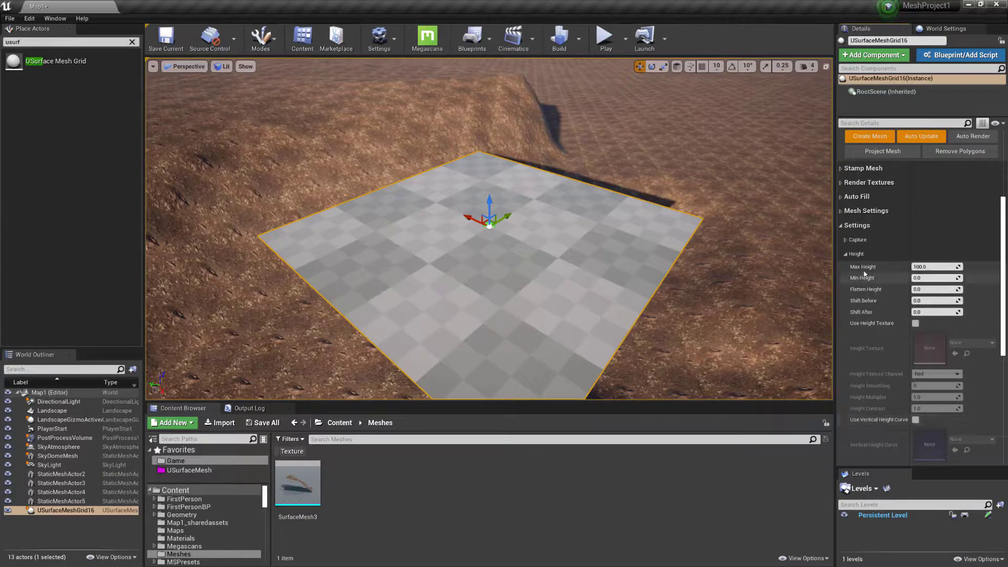
click(916, 323)
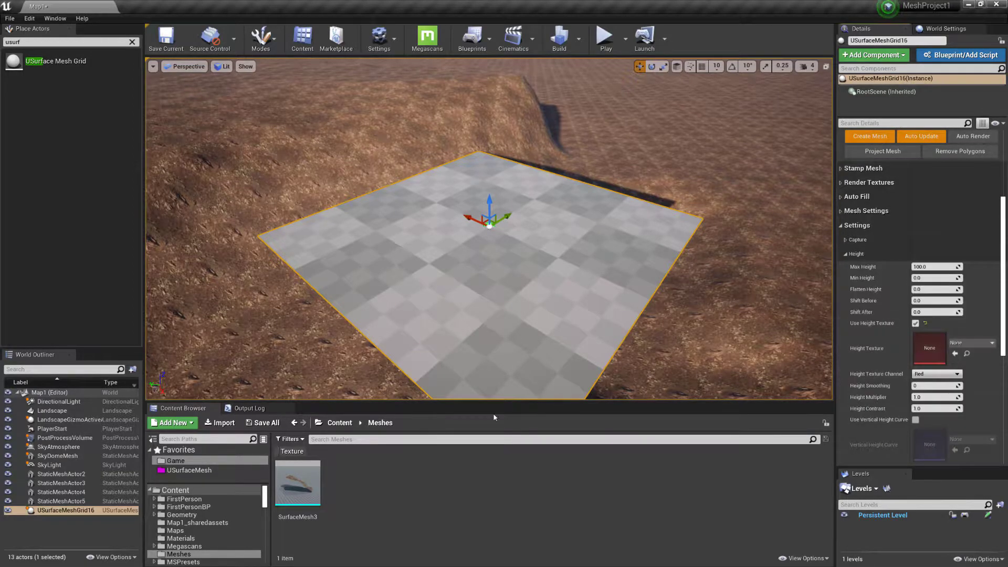
Assign the Hill01 texture from the USurfaceMesh Heightmaps folder as the grid's Height Texture.
click(195, 472)
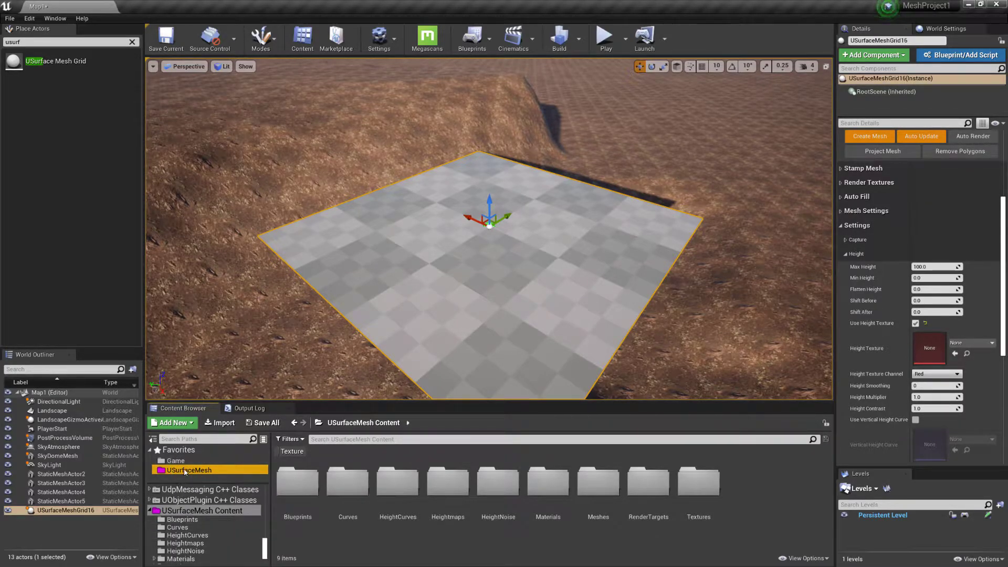
click(192, 546)
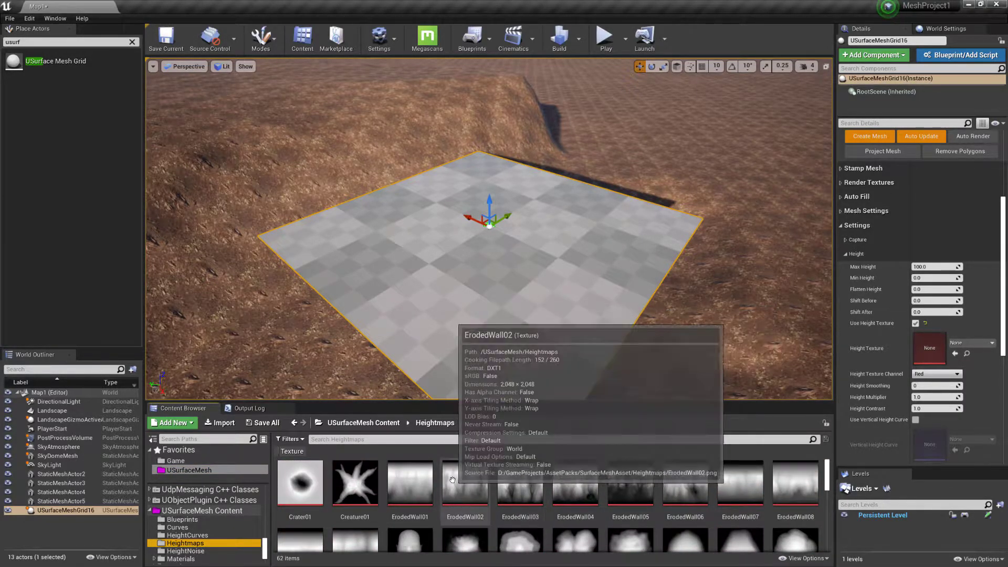
scroll(604, 473, down, 1)
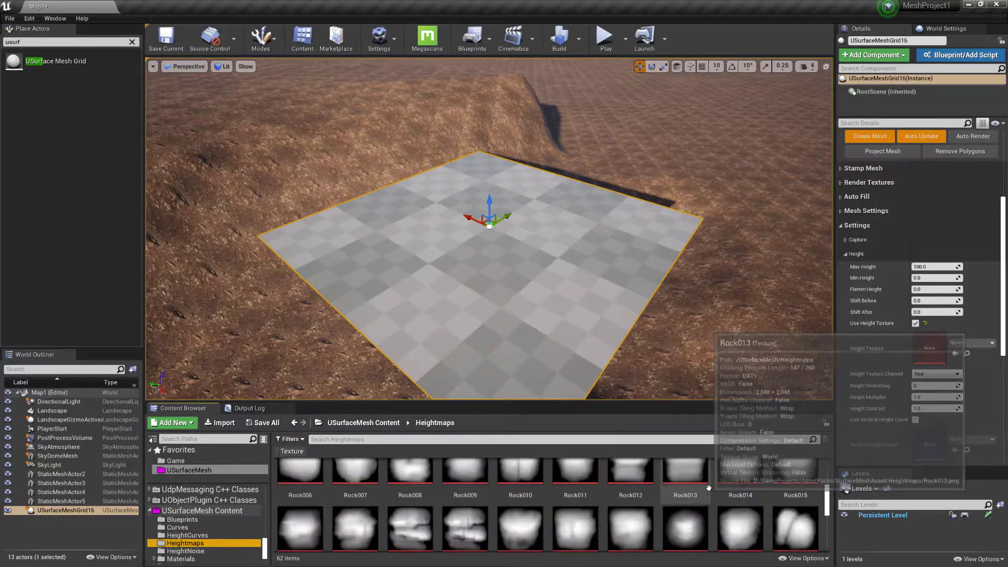
scroll(710, 488, down, 5)
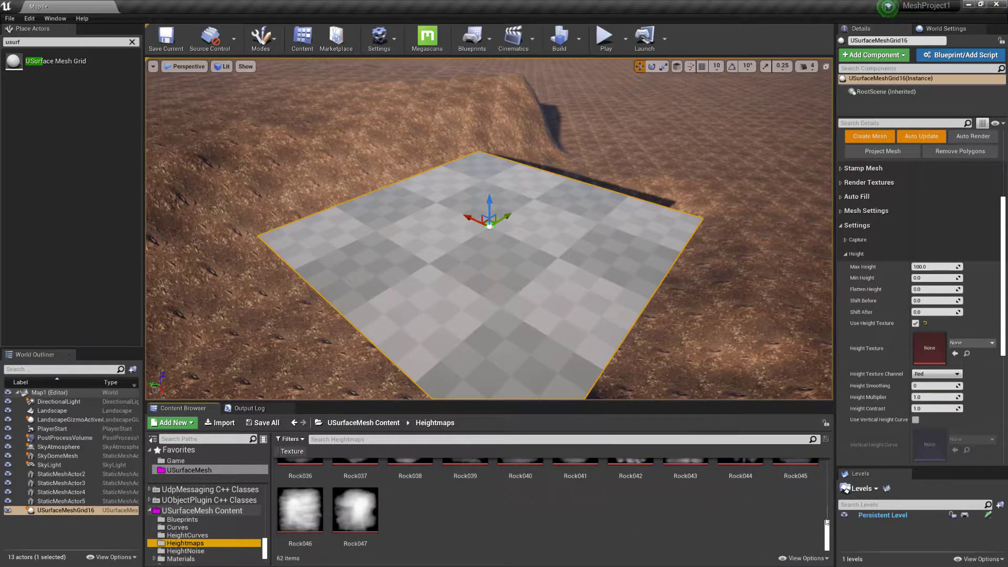
drag(827, 522, 827, 474)
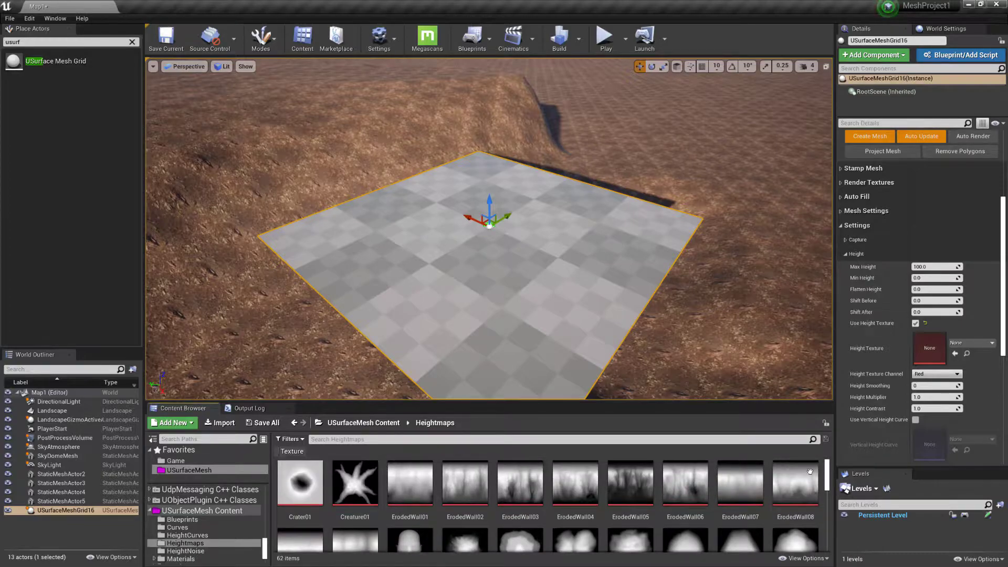
scroll(811, 471, down, 1)
click(466, 503)
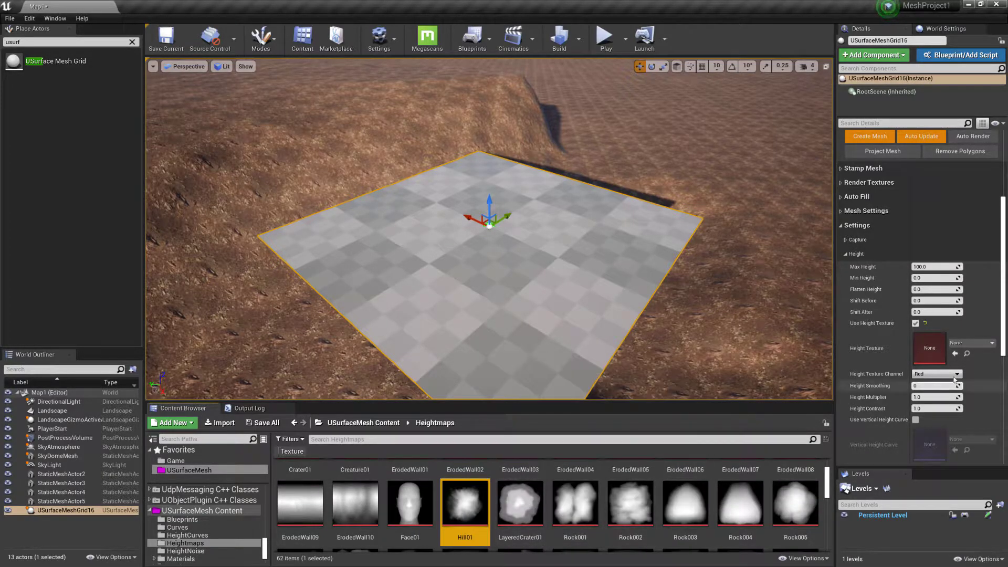
click(955, 354)
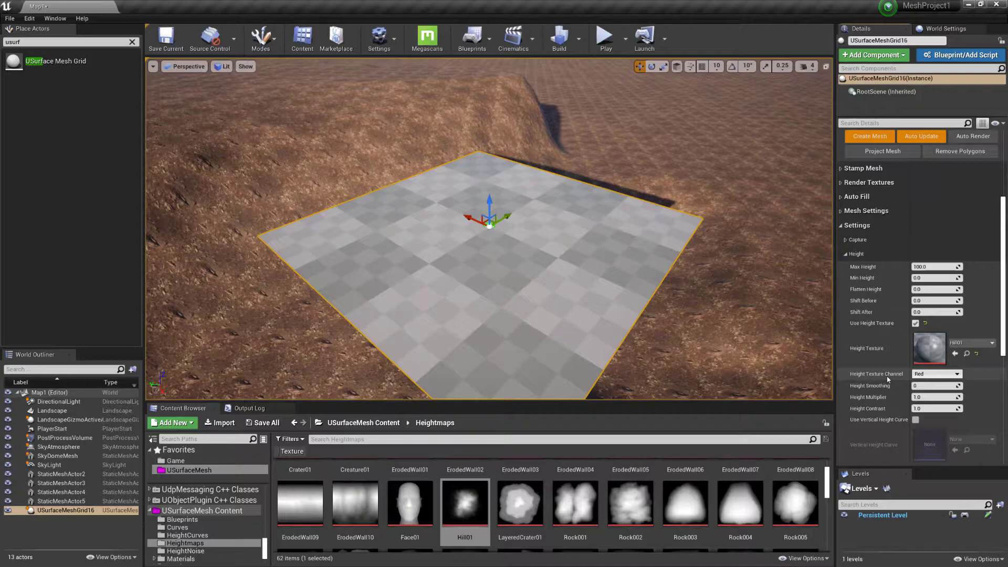
Set the grid's Max Height to 800 to raise the hill shape.
scroll(888, 379, up, 3)
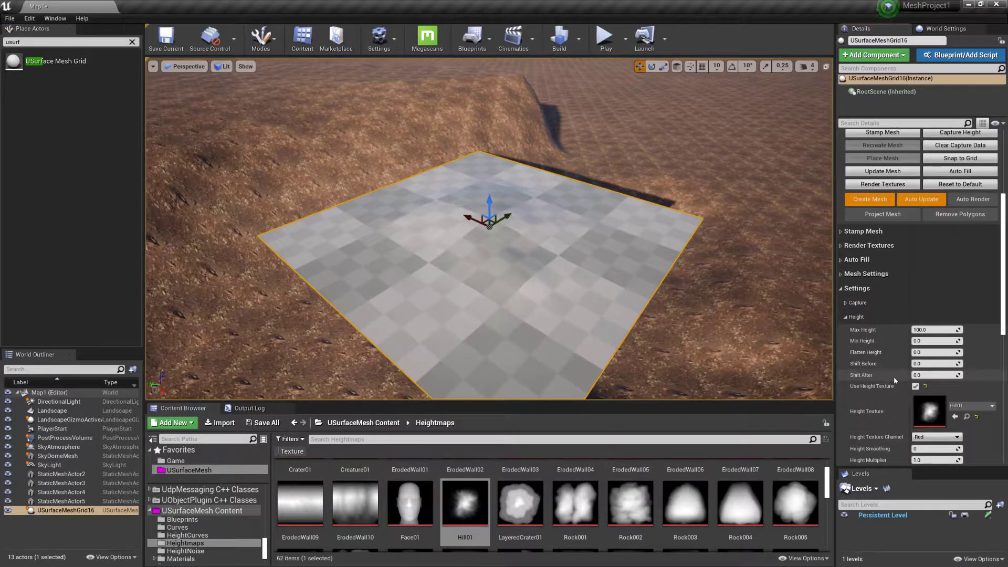
click(920, 330)
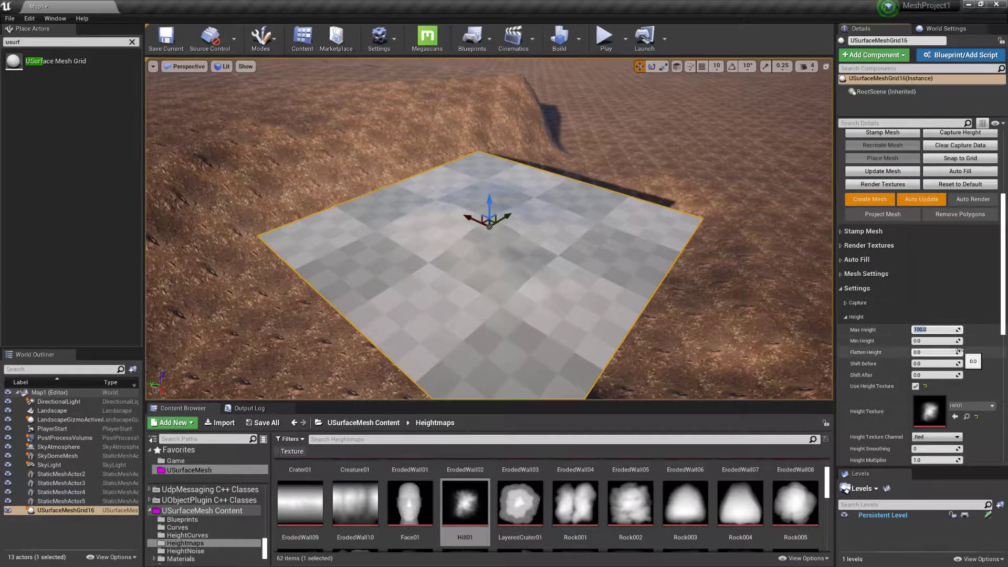
text(800)
key(Return)
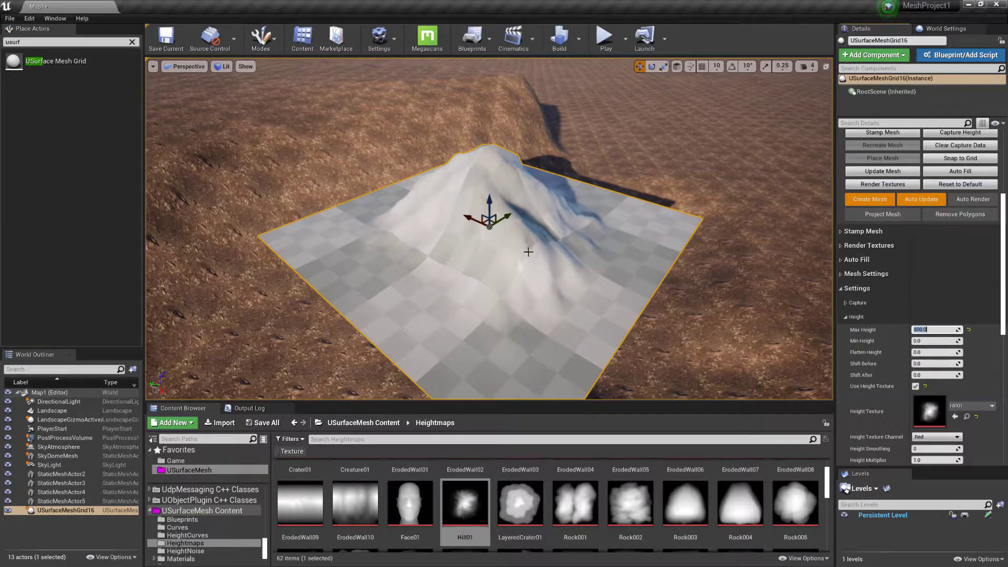
right_drag(528, 252, 509, 244)
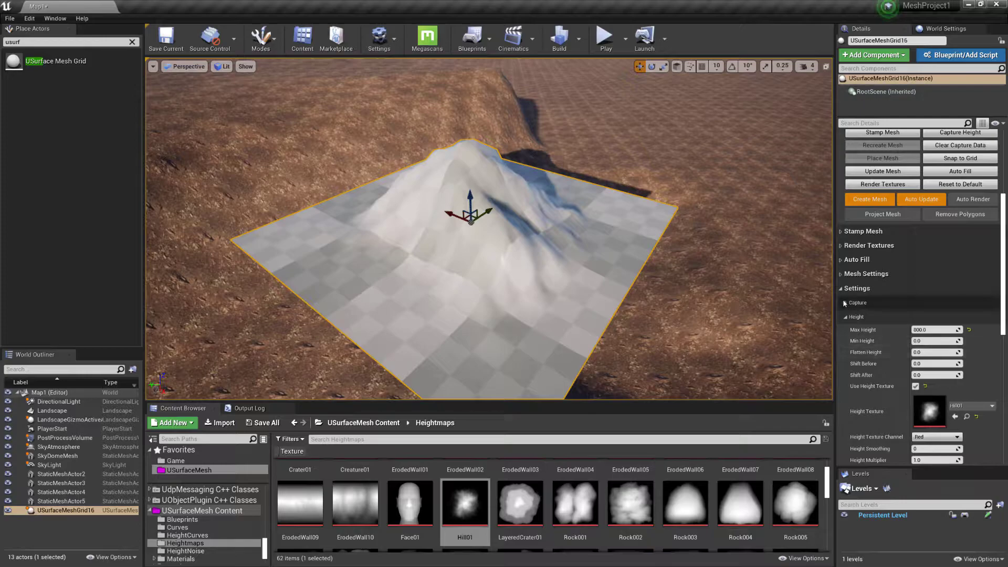
Raise the mesh Complexity to 30.0 in Mesh Settings for finer hill detail.
click(847, 318)
scroll(860, 288, up, 3)
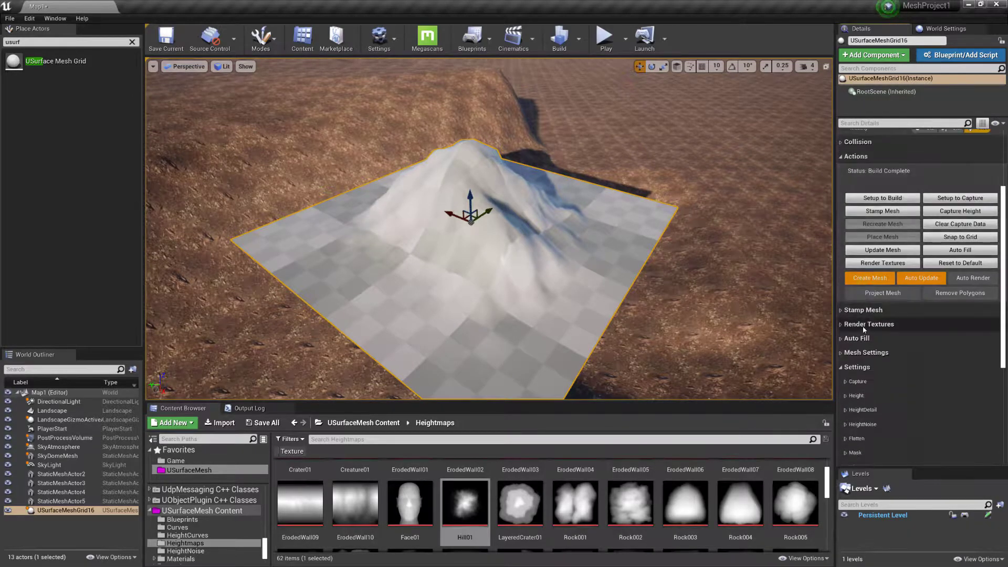
click(842, 354)
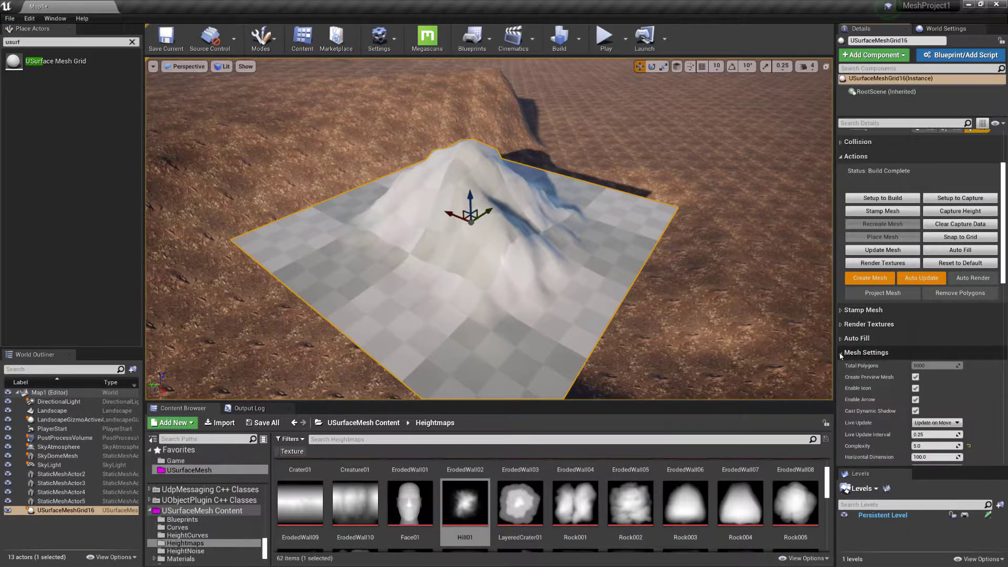
click(916, 446)
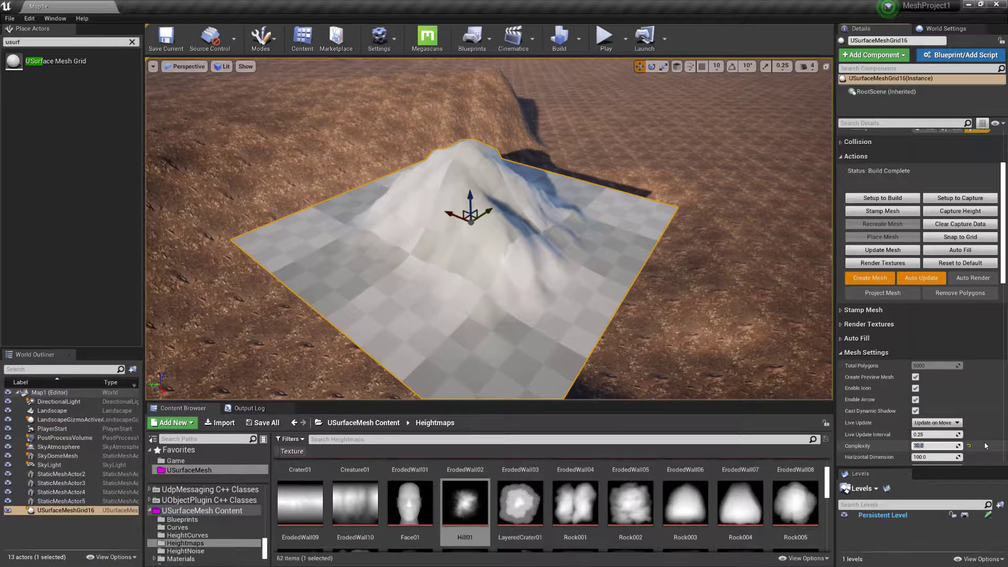
key(Return)
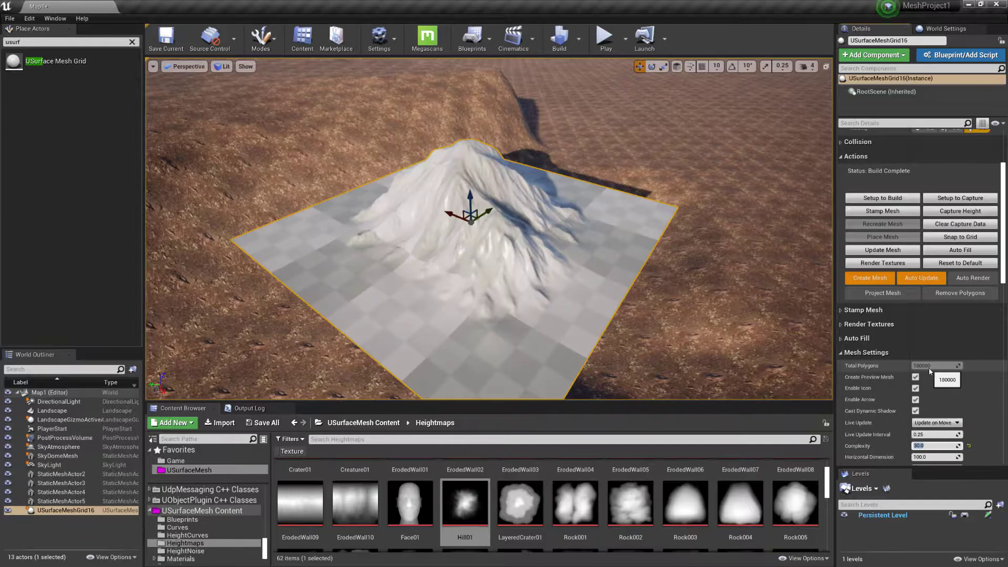
Inspect the hill's polygon density in Brush Wireframe and raise the mesh Complexity to 50, comparing wireframe and lit views.
mouse_move(514, 233)
right_down()
mouse_move(507, 261)
mouse_move(550, 273)
right_up()
key(w)
key(alt+2)
scroll(514, 233, down, 5)
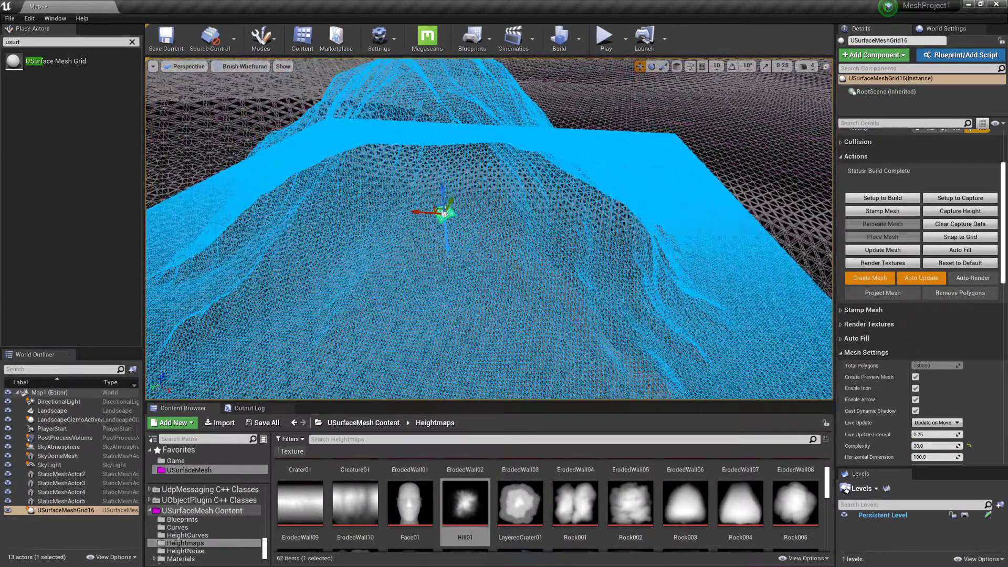
key(alt+4)
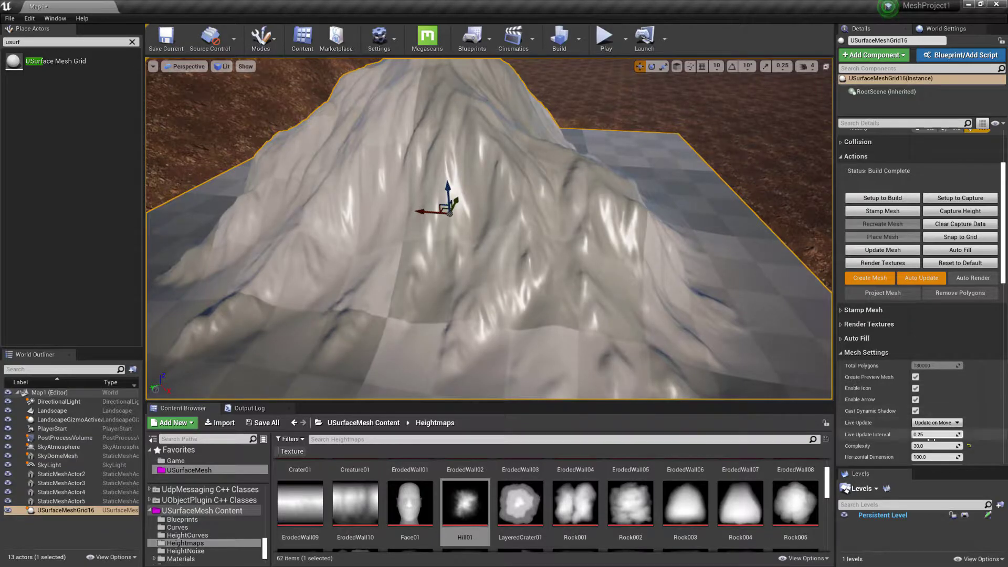
click(925, 446)
text(50)
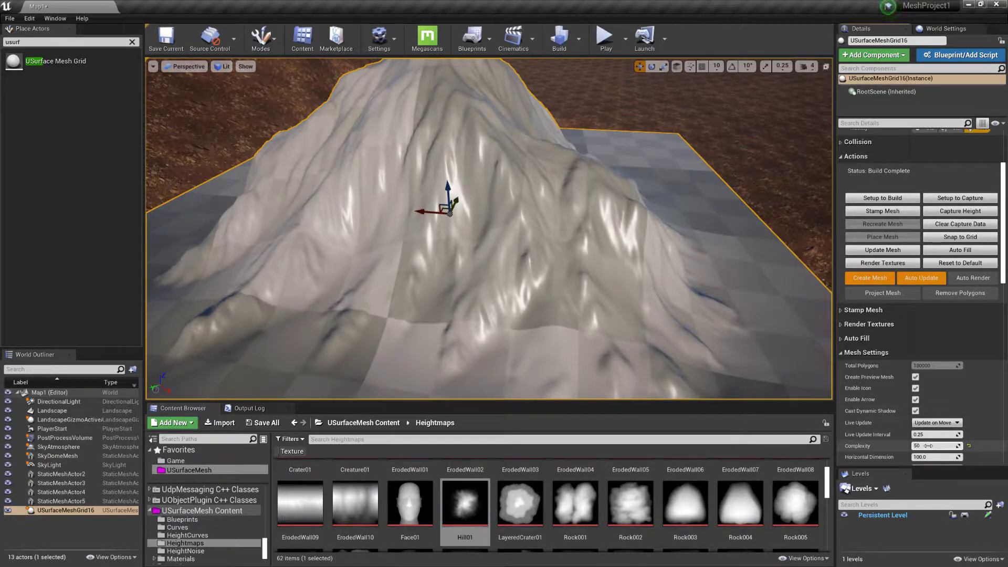
key(Return)
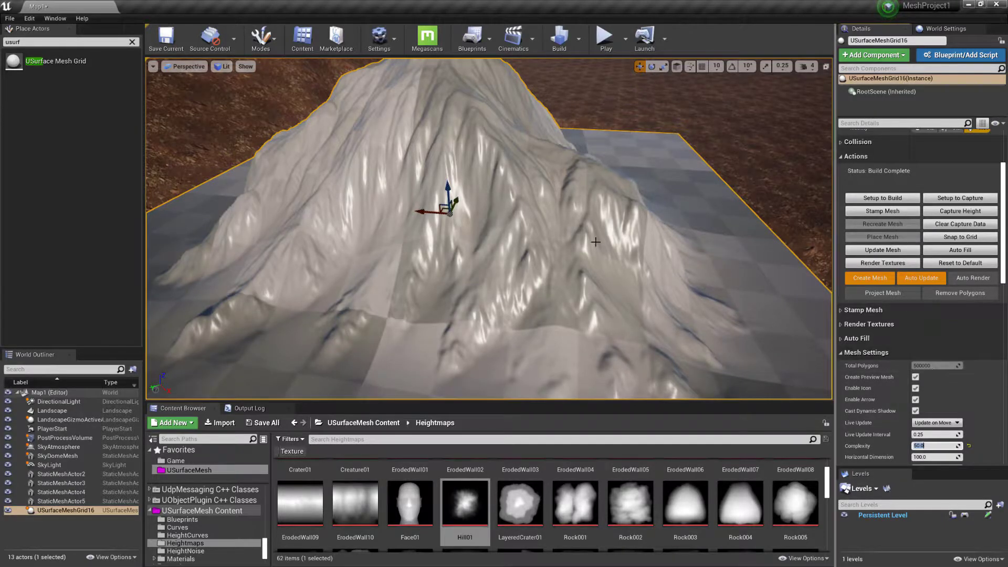
mouse_move(596, 244)
right_down()
mouse_move(563, 242)
mouse_move(547, 193)
mouse_move(510, 216)
mouse_move(546, 216)
mouse_move(579, 271)
right_up()
key(alt+2)
key(alt+4)
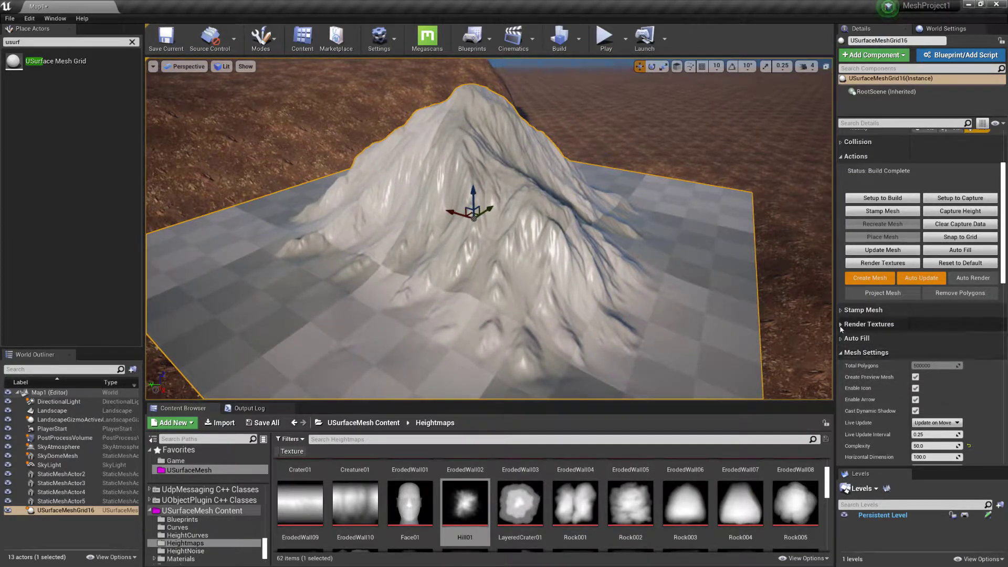
Render the detailed hill's textures with Store Texture Data enabled, to keep the data for difference baking.
click(842, 325)
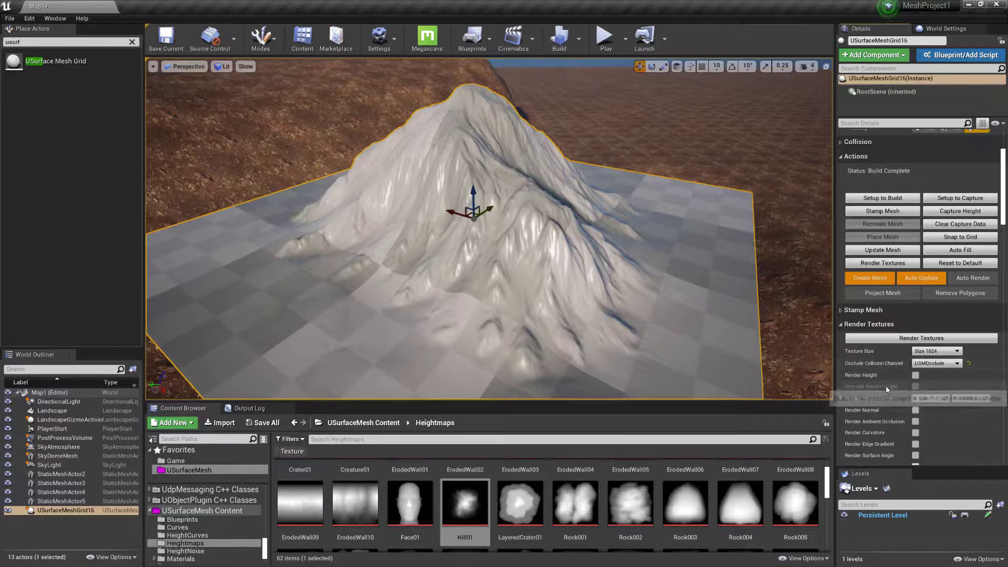
scroll(887, 389, down, 3)
scroll(887, 389, down, 5)
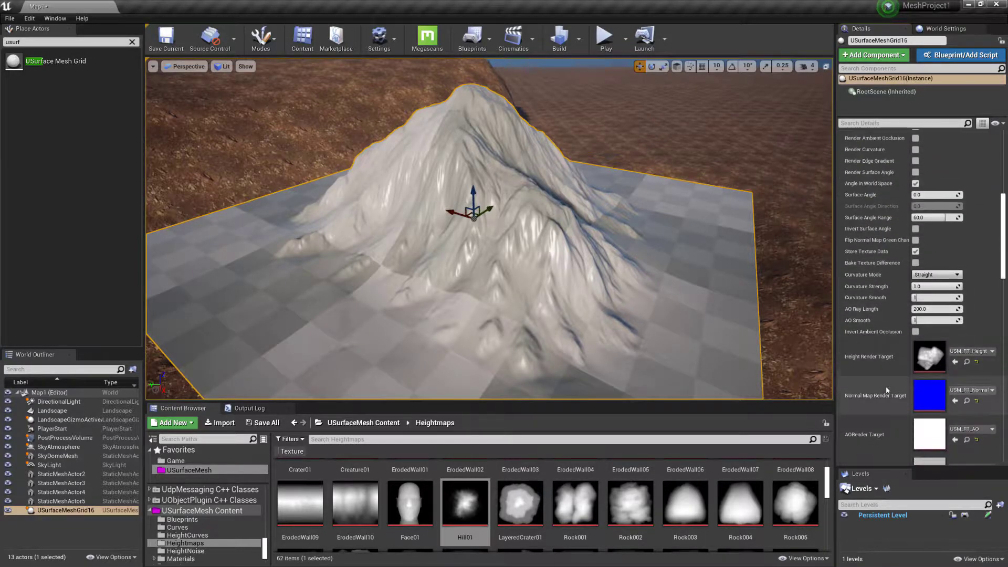
scroll(887, 387, up, 3)
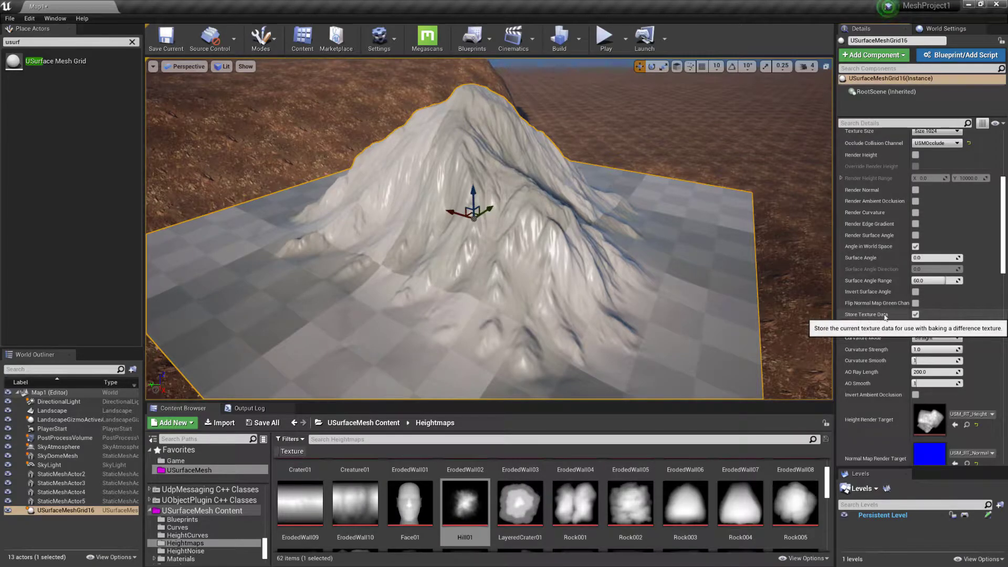
scroll(893, 331, up, 3)
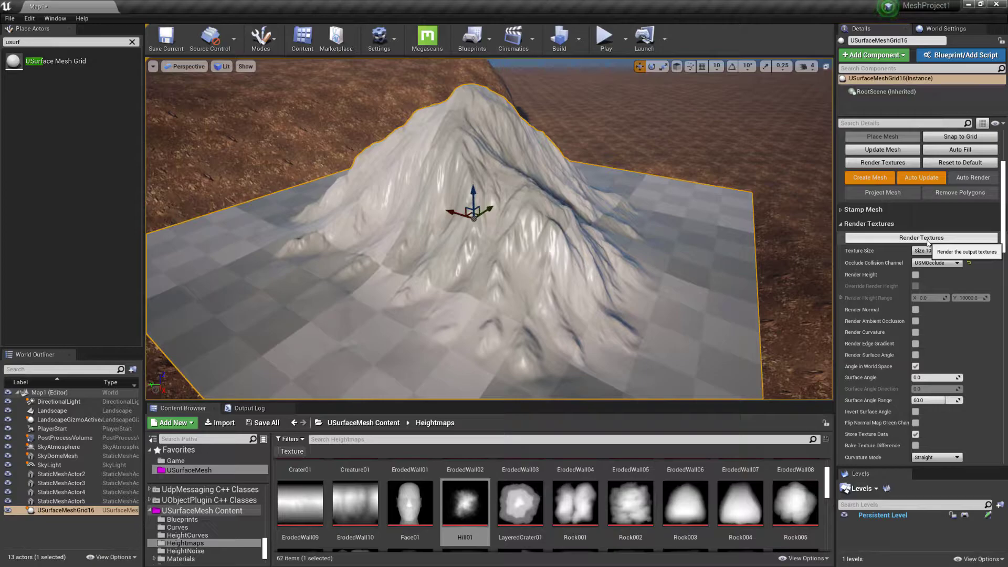
click(925, 239)
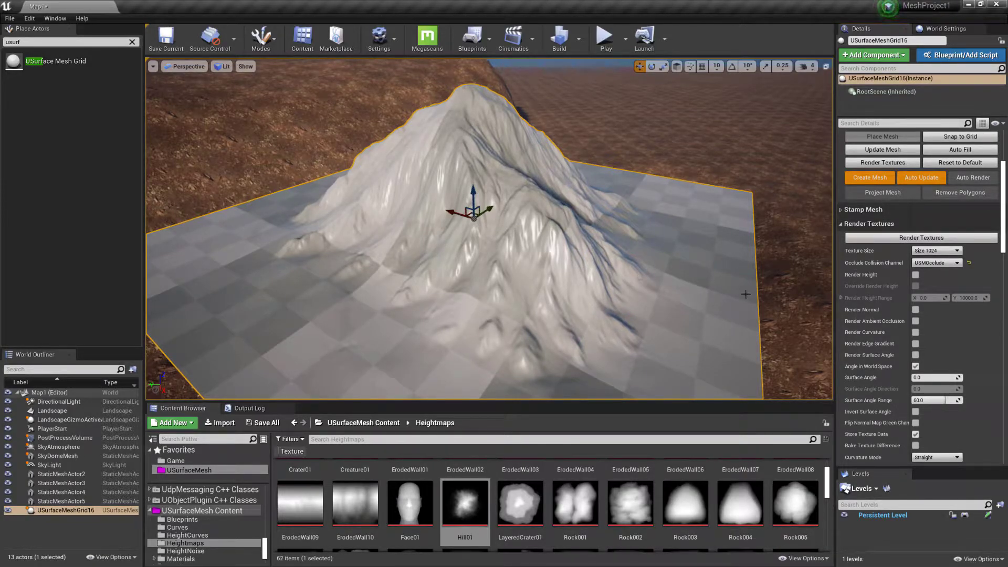
Lower the hill mesh's Complexity to 5 in Mesh Settings.
scroll(903, 364, down, 3)
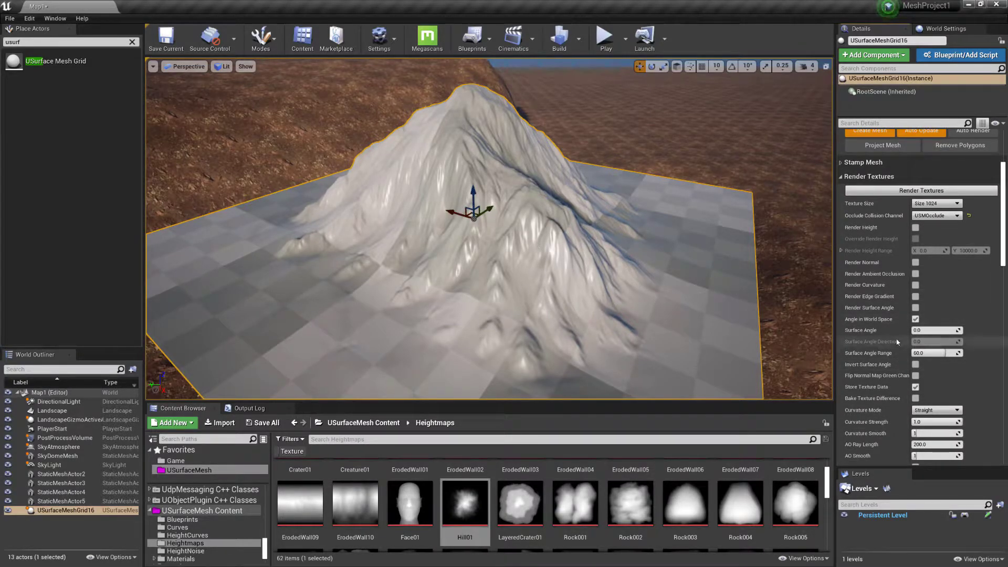
scroll(903, 374, down, 5)
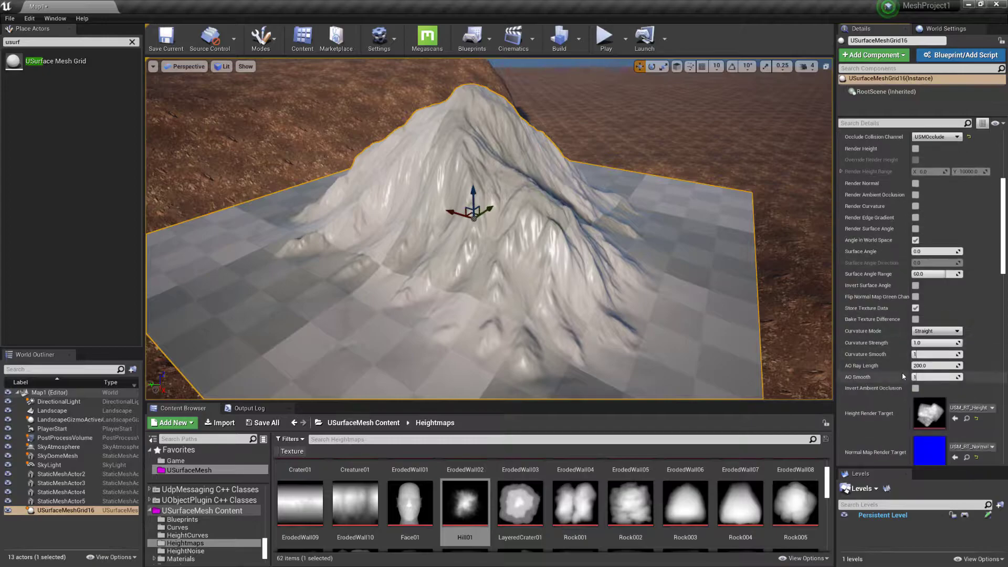
scroll(900, 387, up, 6)
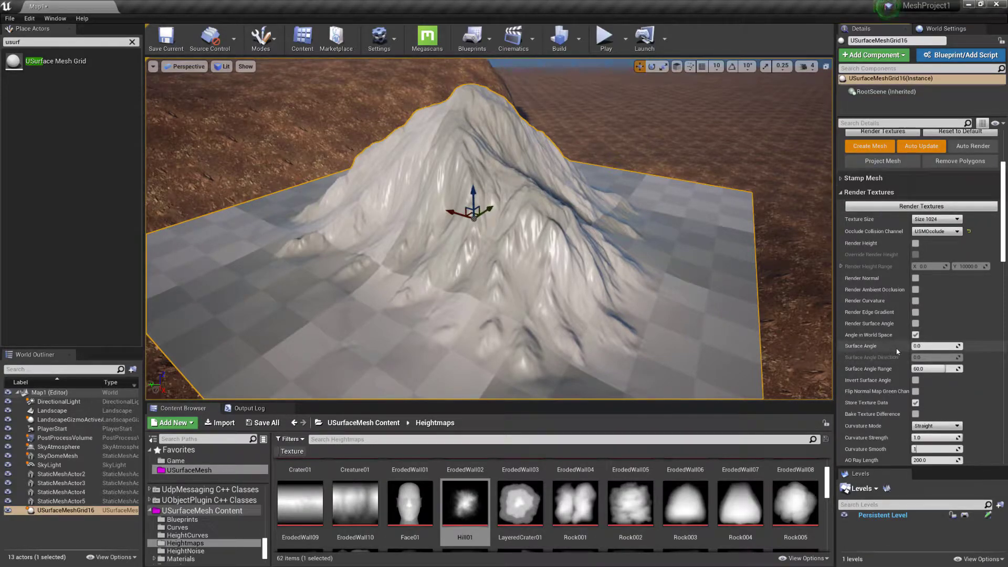
click(841, 192)
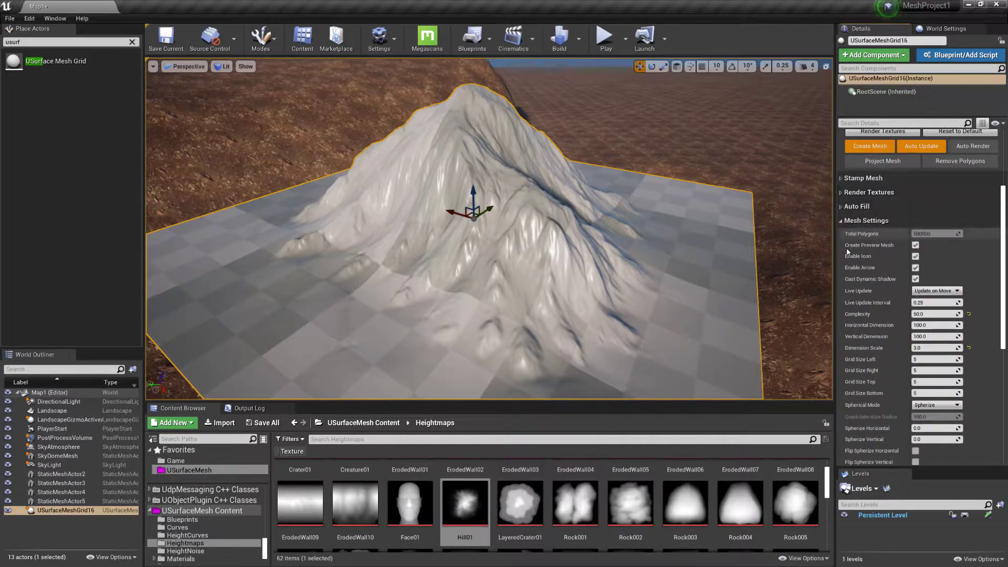
click(925, 315)
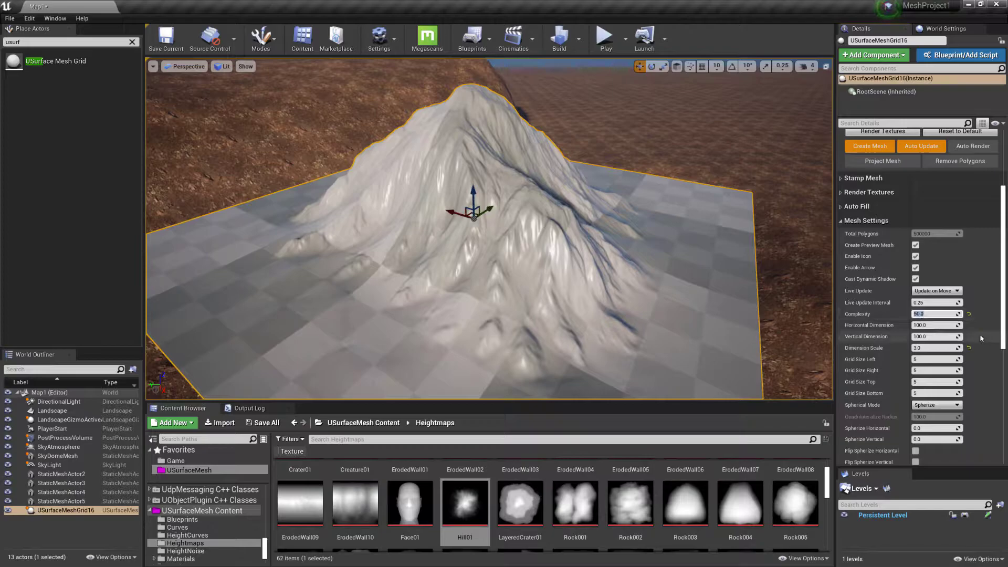
text(5)
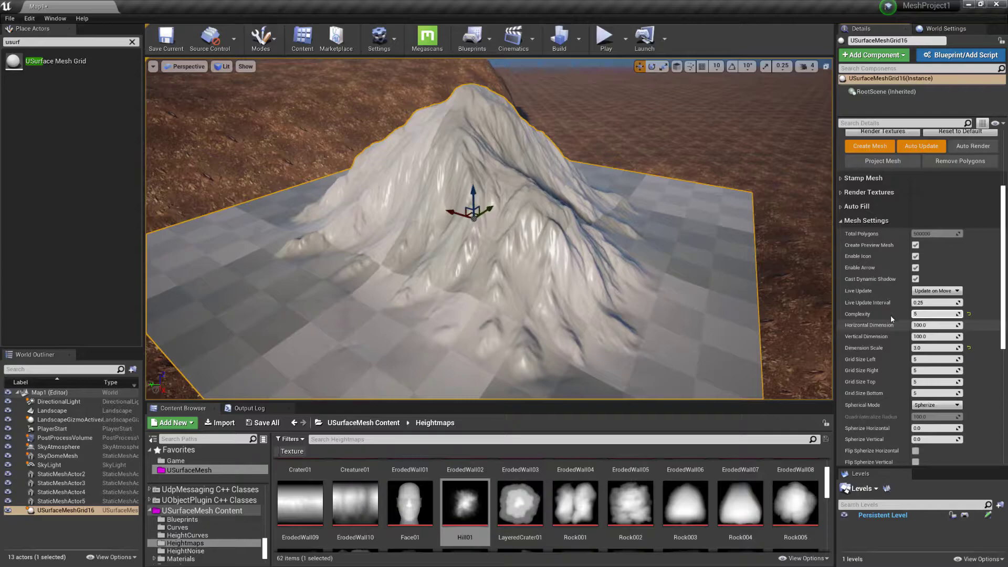
key(Return)
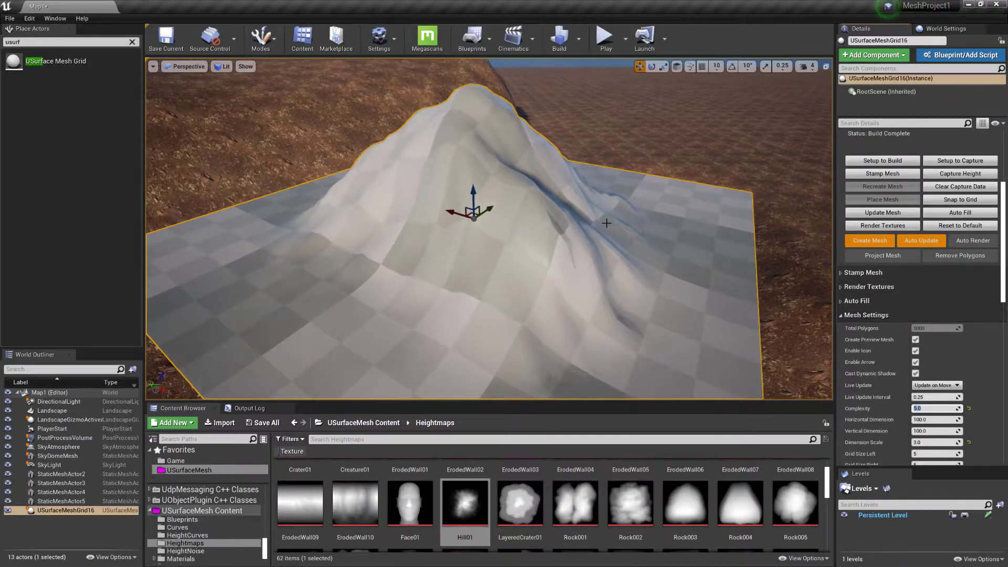
Check the simplified hill in Brush Wireframe and set its mesh Complexity to 8.0.
scroll(583, 228, up, 2)
key(alt+2)
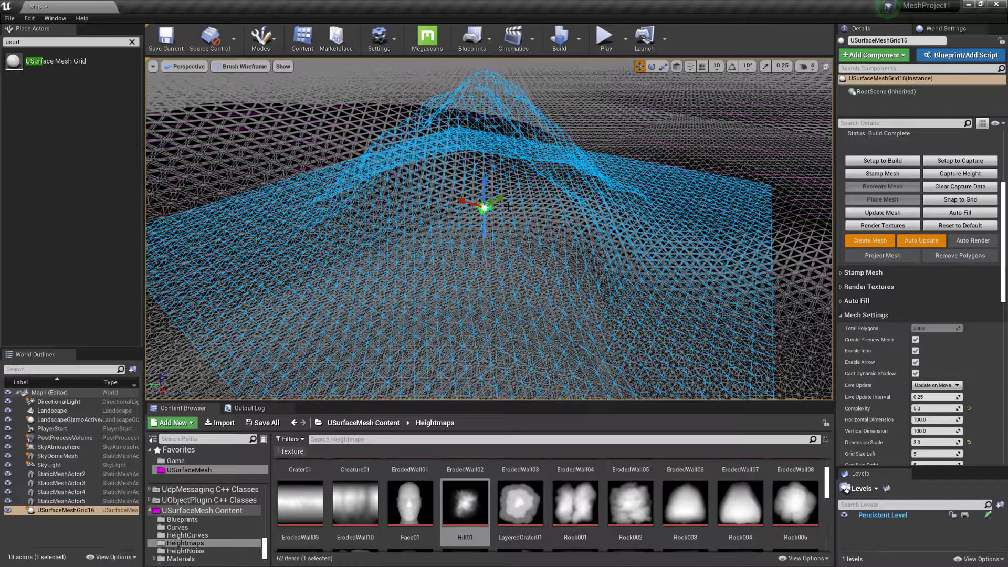
key(alt+5)
key(alt+4)
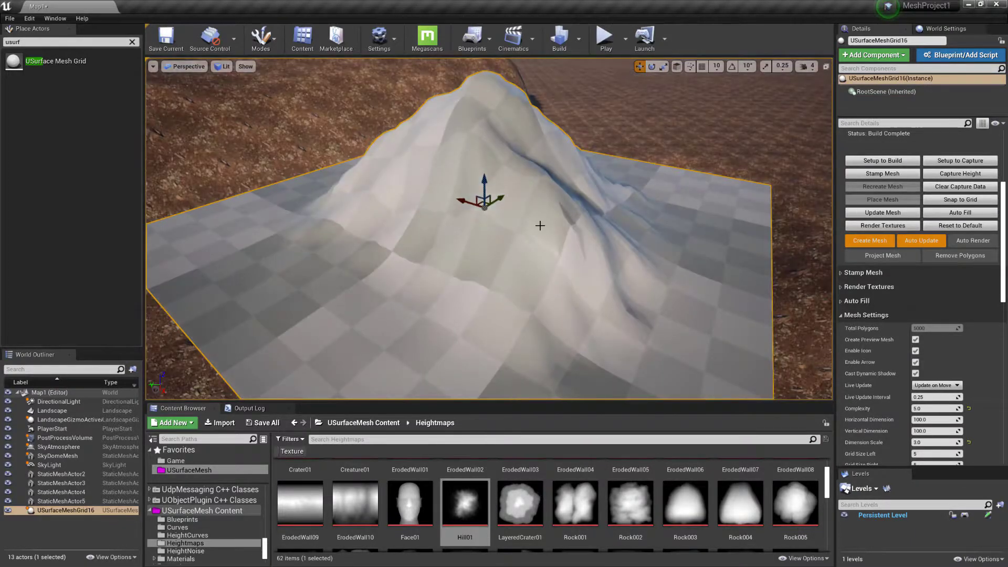
scroll(540, 225, down, 2)
alt+drag(604, 227, 612, 227)
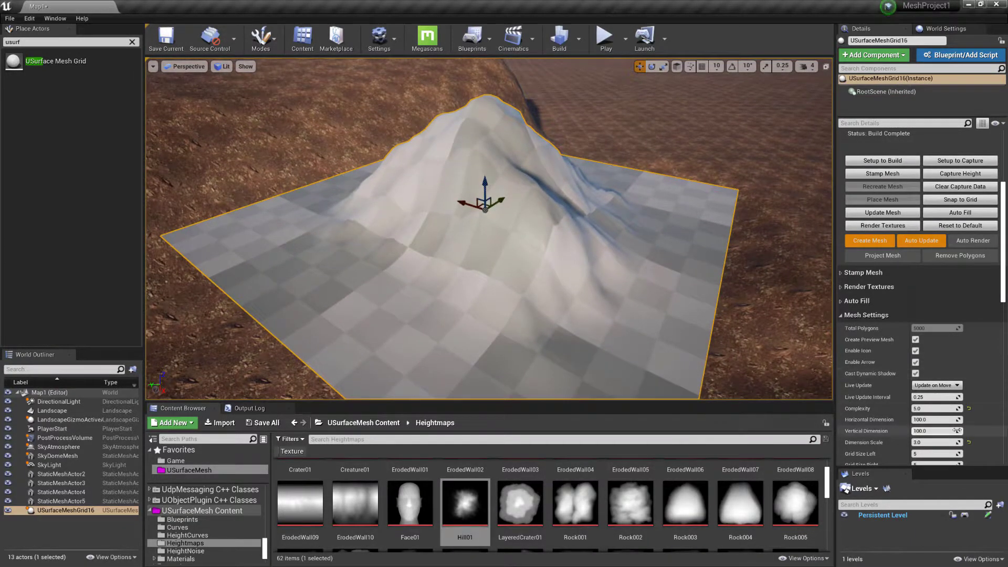
click(924, 409)
text(8.0)
key(Return)
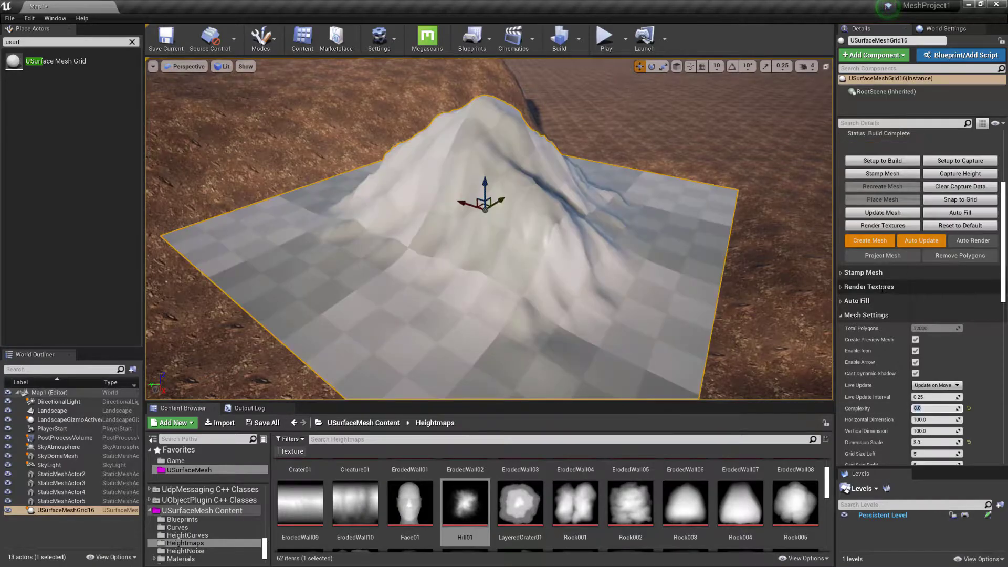
Disable Store Texture Data and enable Bake Texture Difference in the Render Textures settings.
click(842, 317)
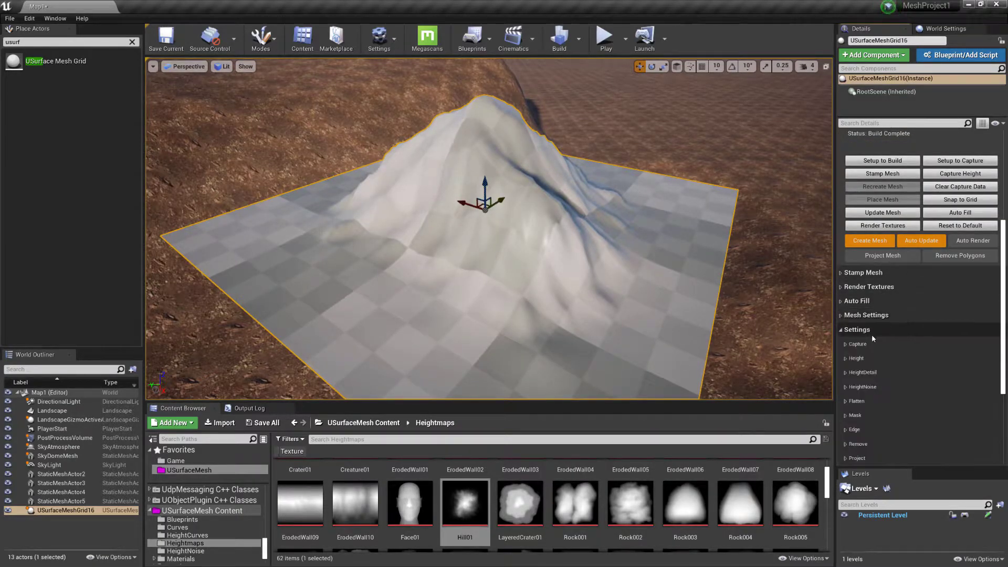
click(840, 287)
scroll(897, 404, down, 3)
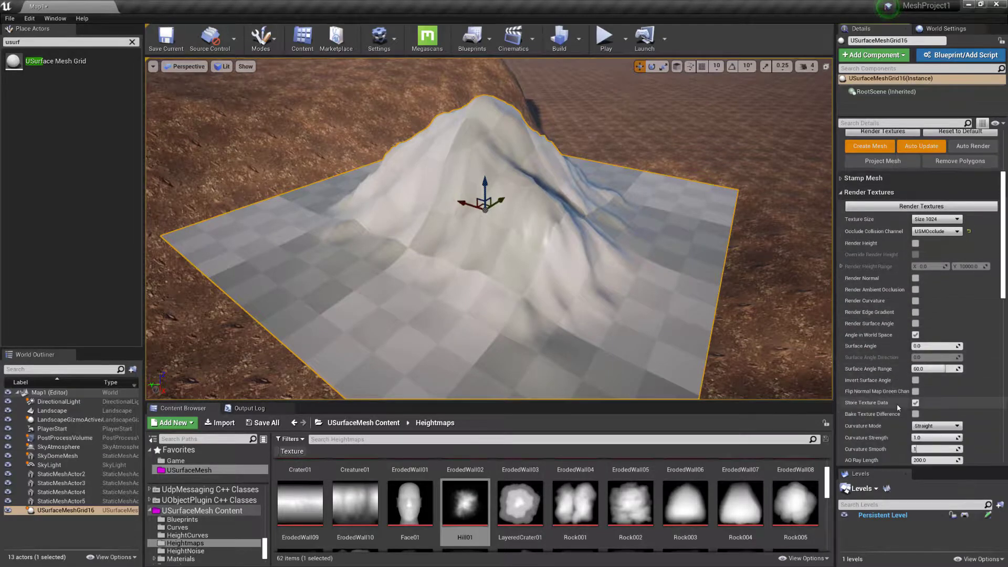
scroll(897, 405, down, 2)
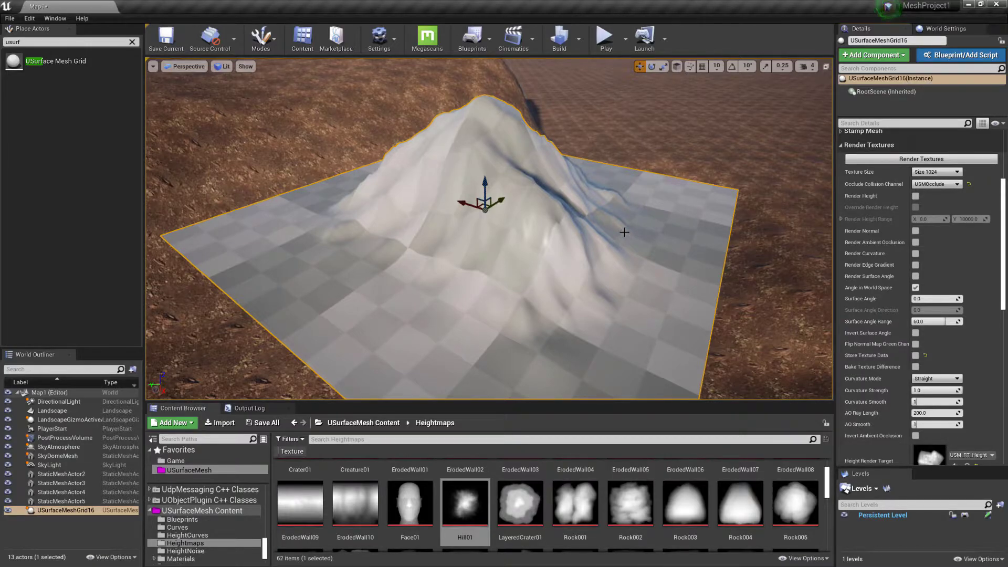
click(915, 367)
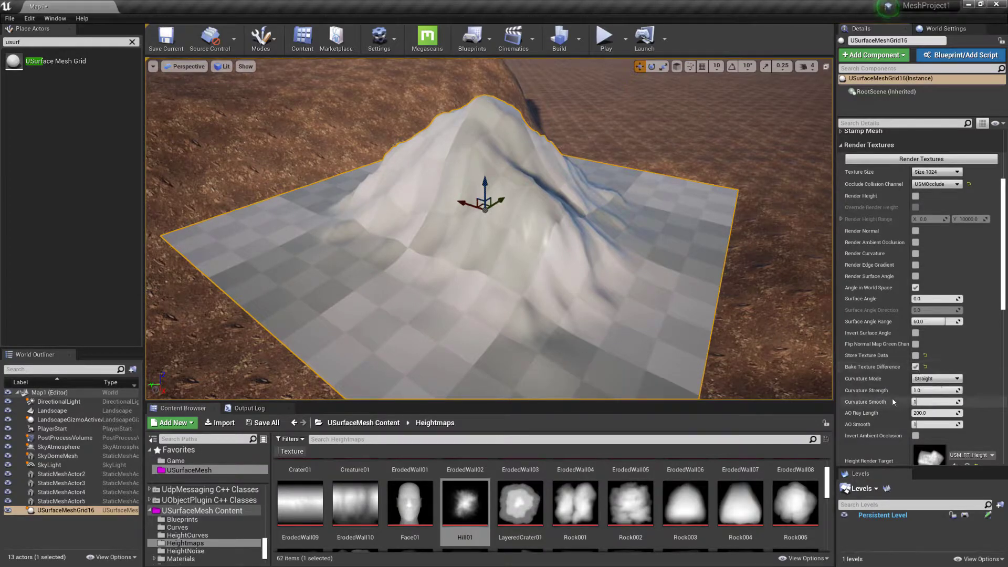
Enable Render Normal and Render Height as the grid's texture outputs.
scroll(893, 397, up, 4)
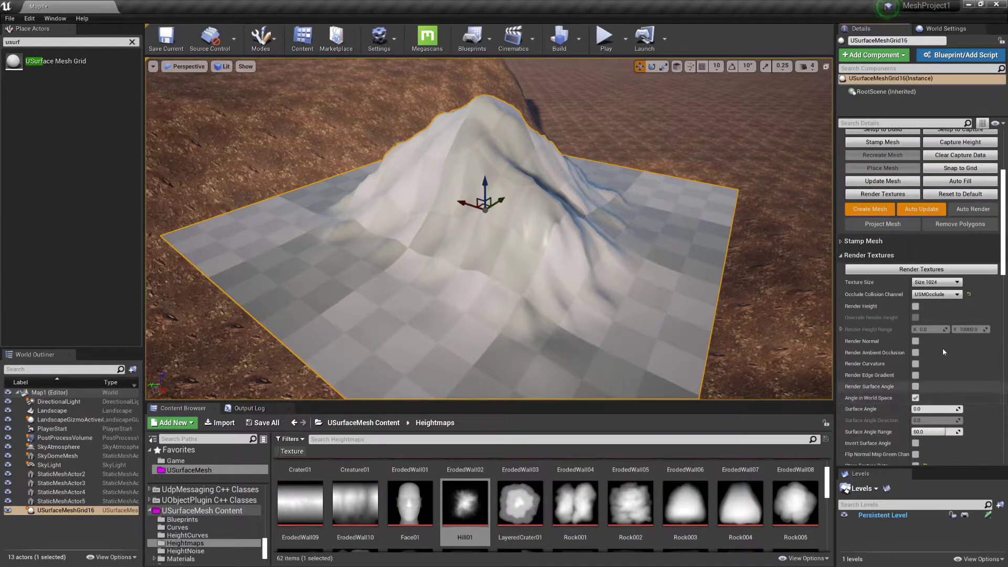
scroll(873, 358, down, 3)
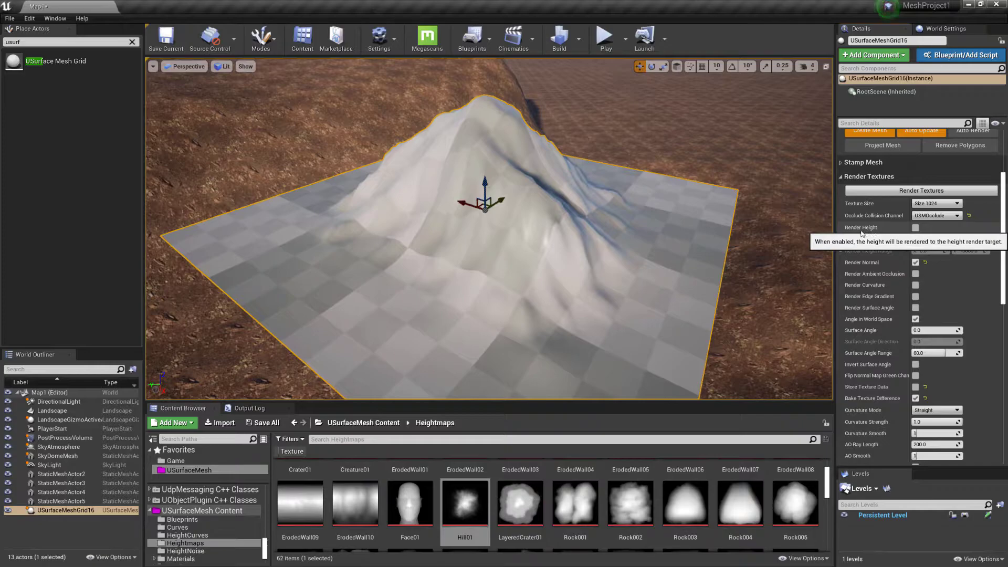
click(916, 228)
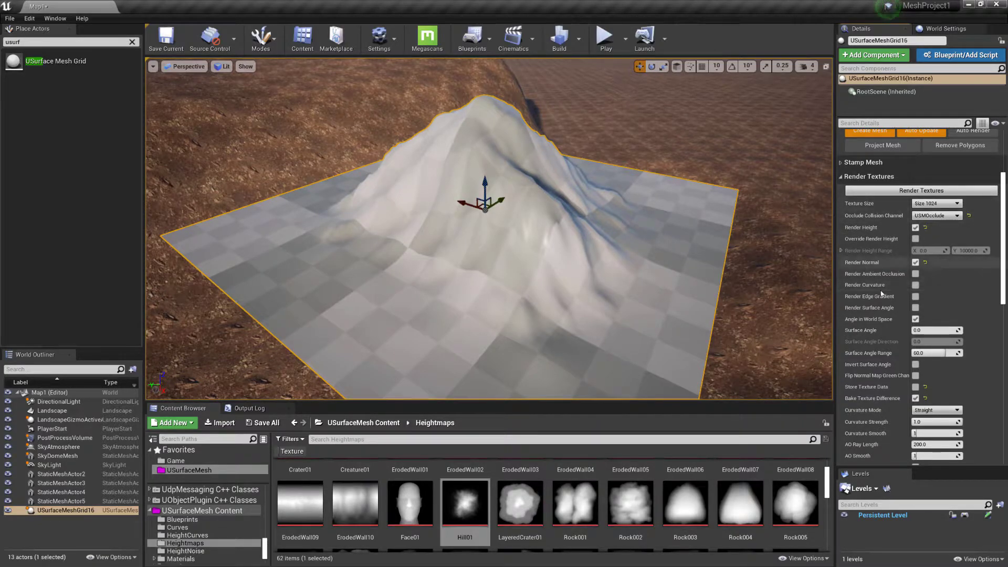
Render the difference textures and examine the resulting USM_RT_Normal and USM_RT_Height render targets.
scroll(892, 289, down, 10)
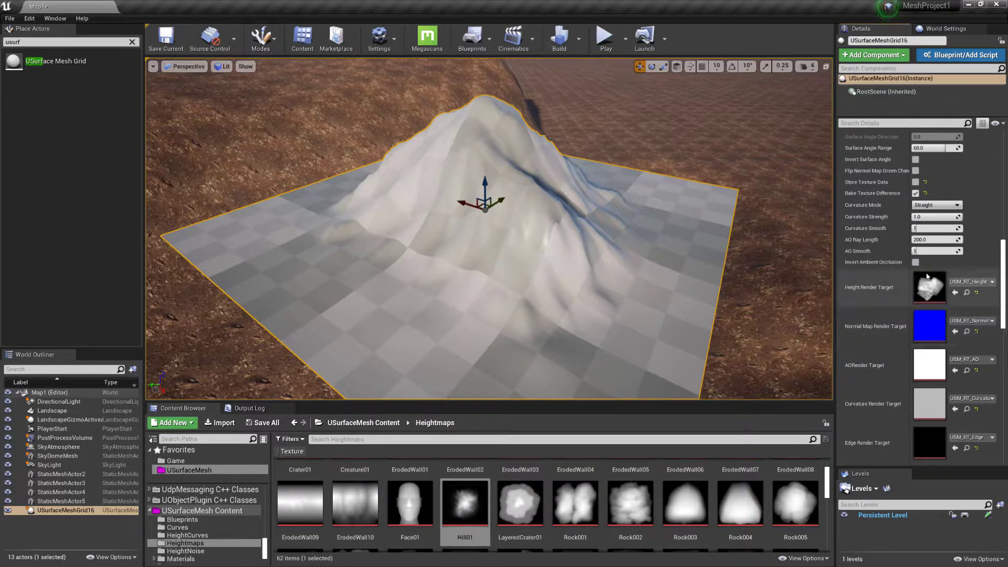
scroll(976, 280, up, 8)
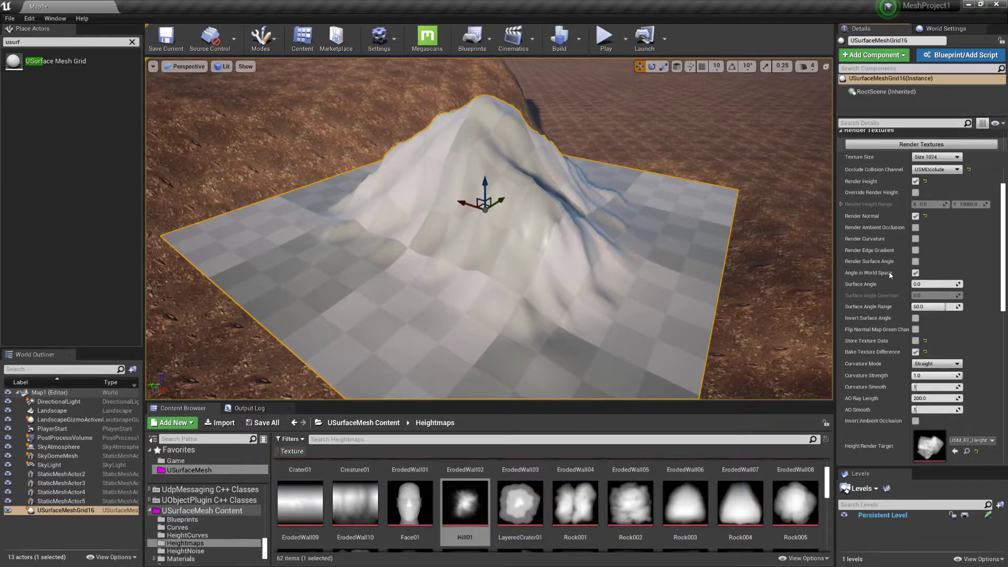
scroll(892, 304, down, 5)
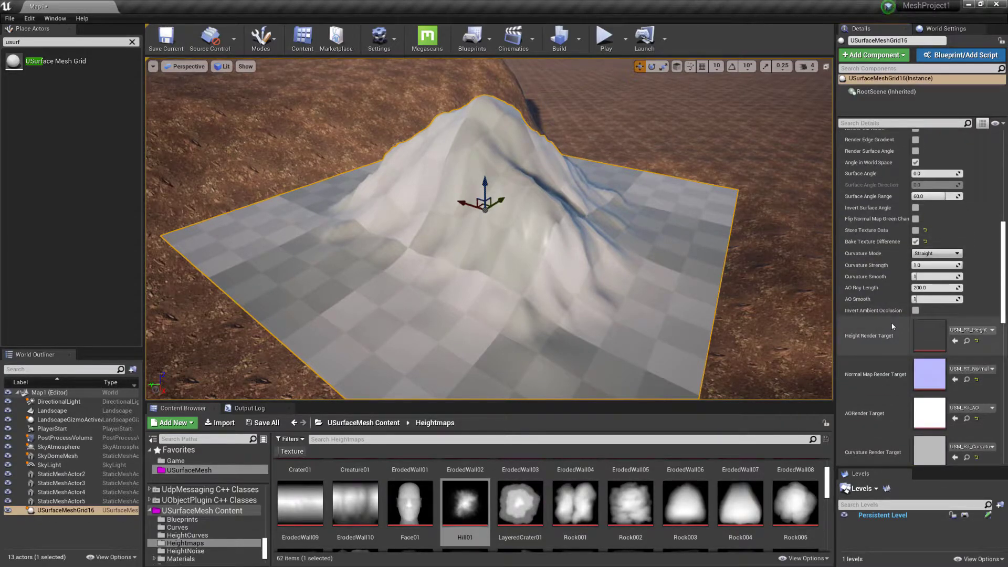
double_click(919, 377)
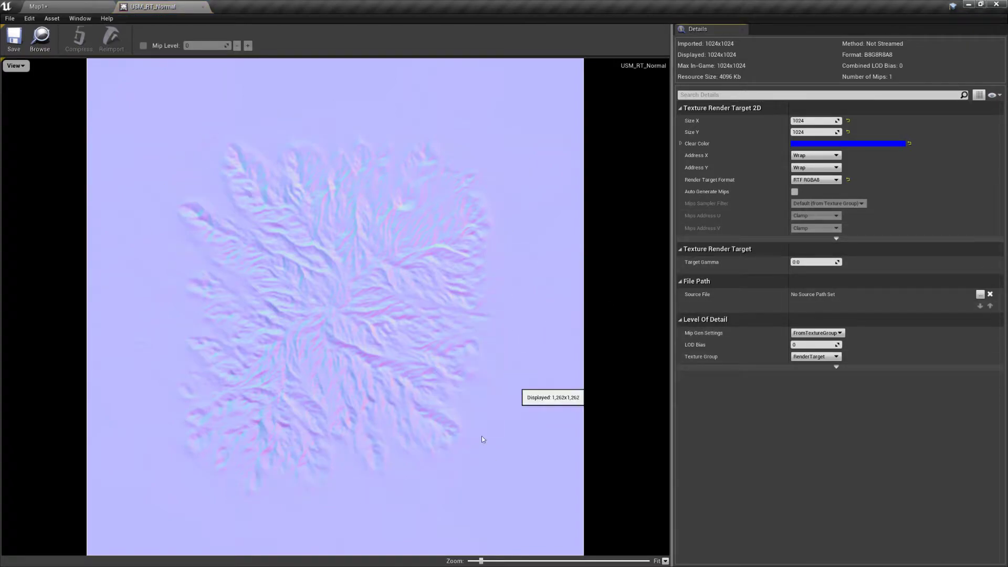
click(105, 6)
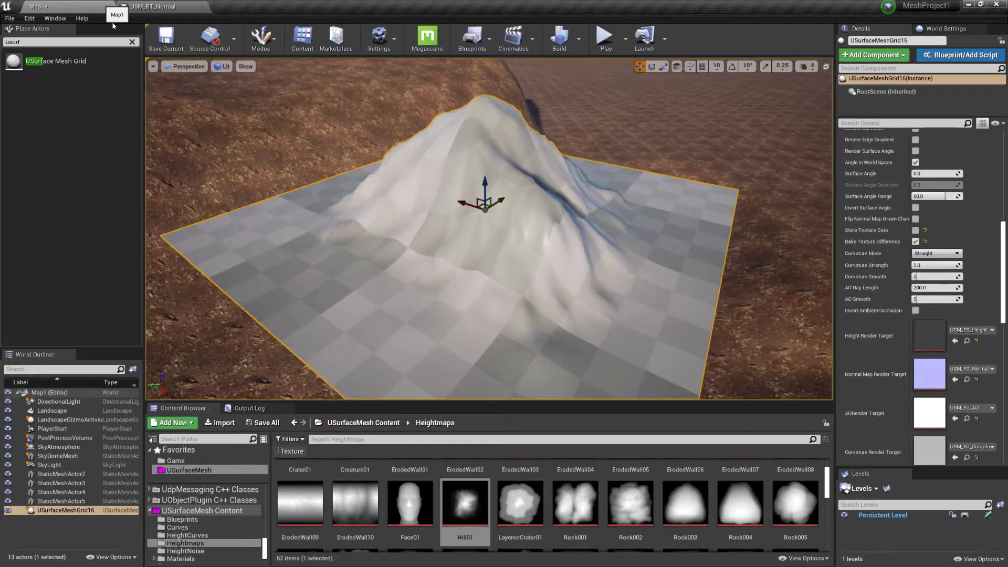
double_click(938, 336)
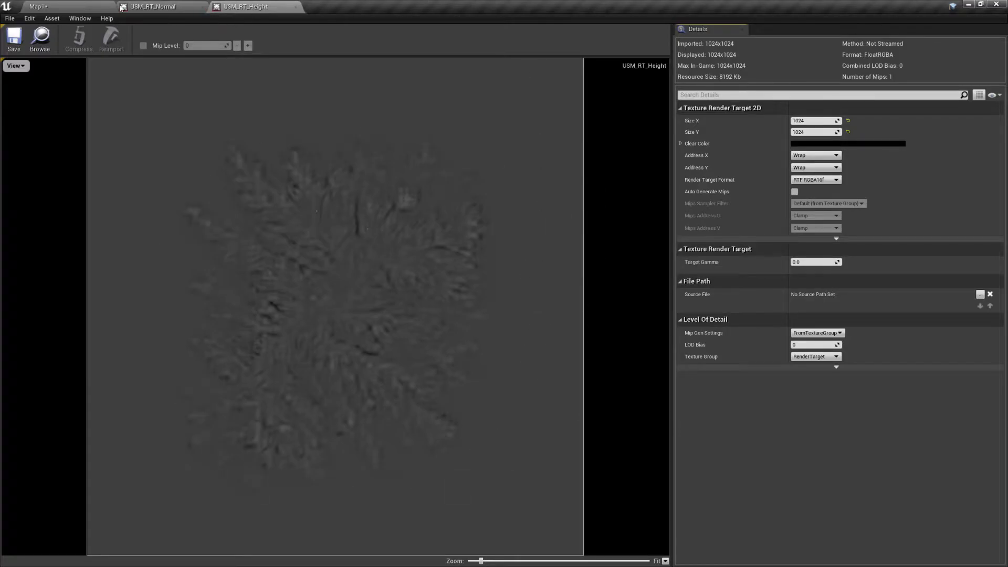
click(296, 7)
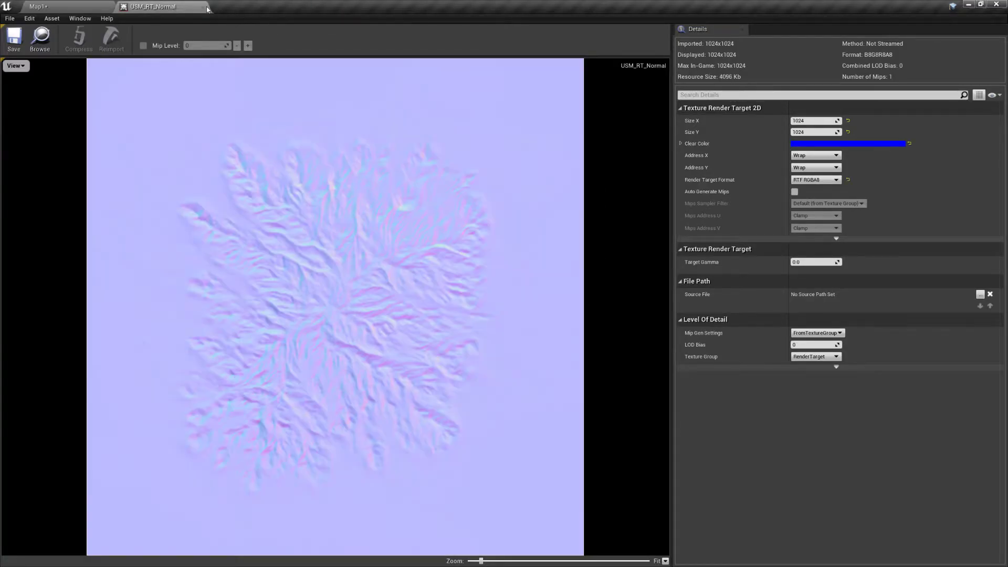
Create static textures from the USM_RT_Height and USM_RT_Normal render targets.
click(207, 8)
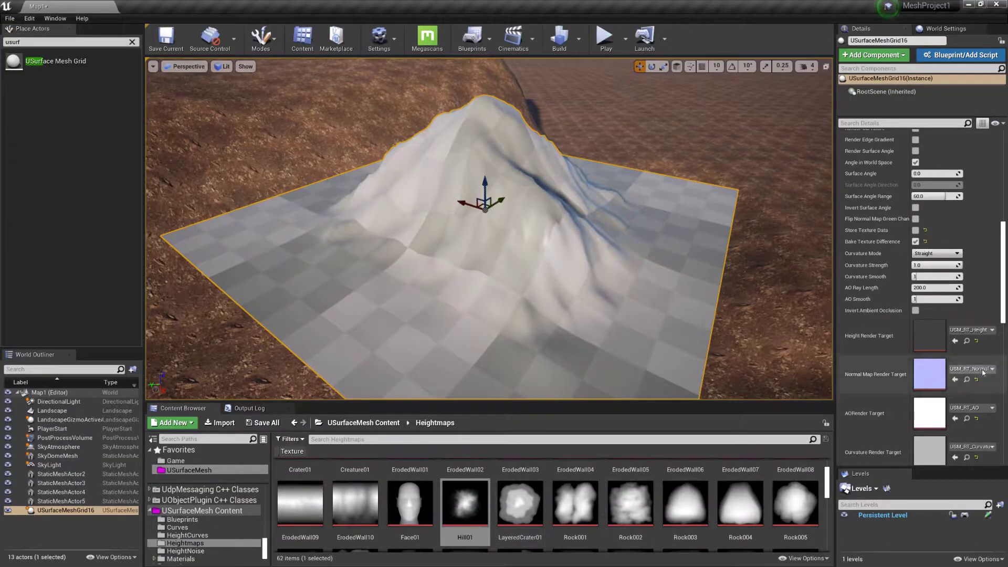
click(968, 343)
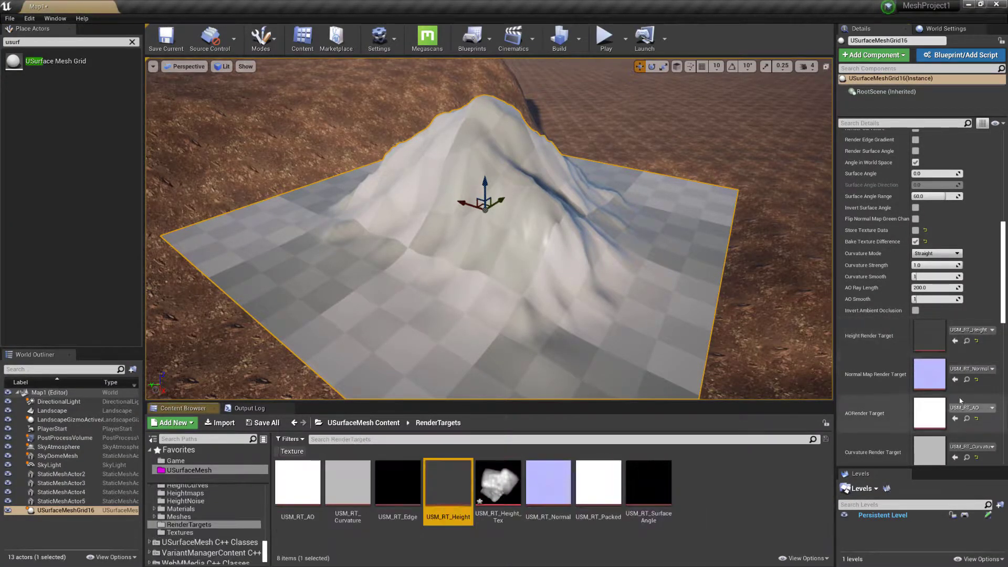
right_click(450, 487)
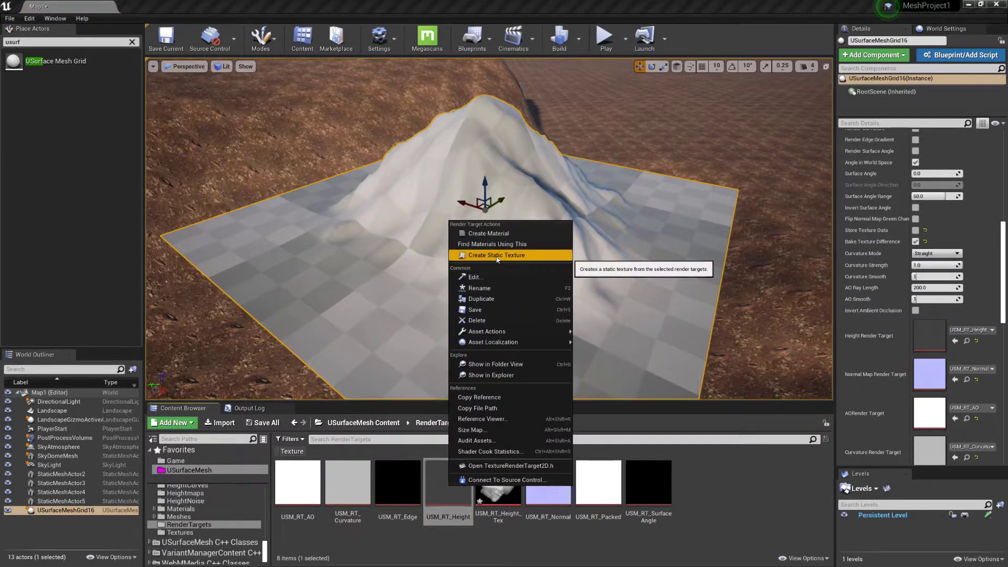
click(502, 256)
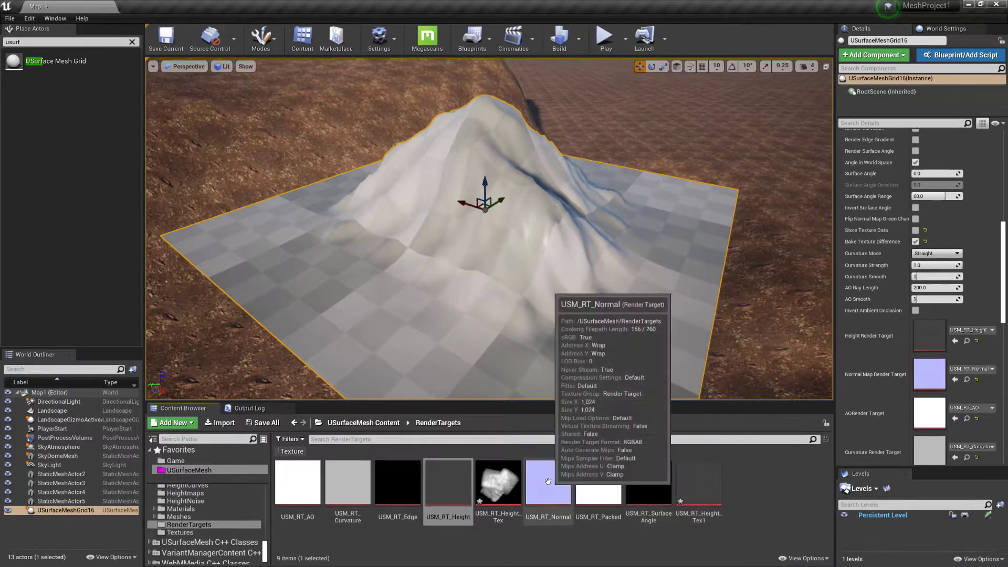
click(549, 482)
right_click(549, 482)
click(604, 252)
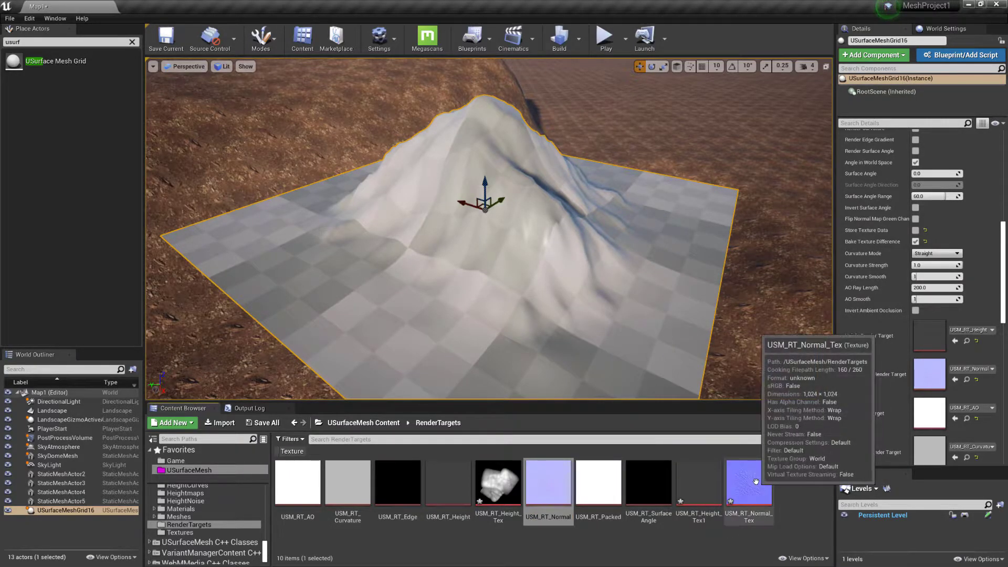
Set the compression of USM_RT_Normal_Tex to Normalmap (DXT5, BC5 on DX11) and save the new textures.
click(758, 482)
double_click(757, 482)
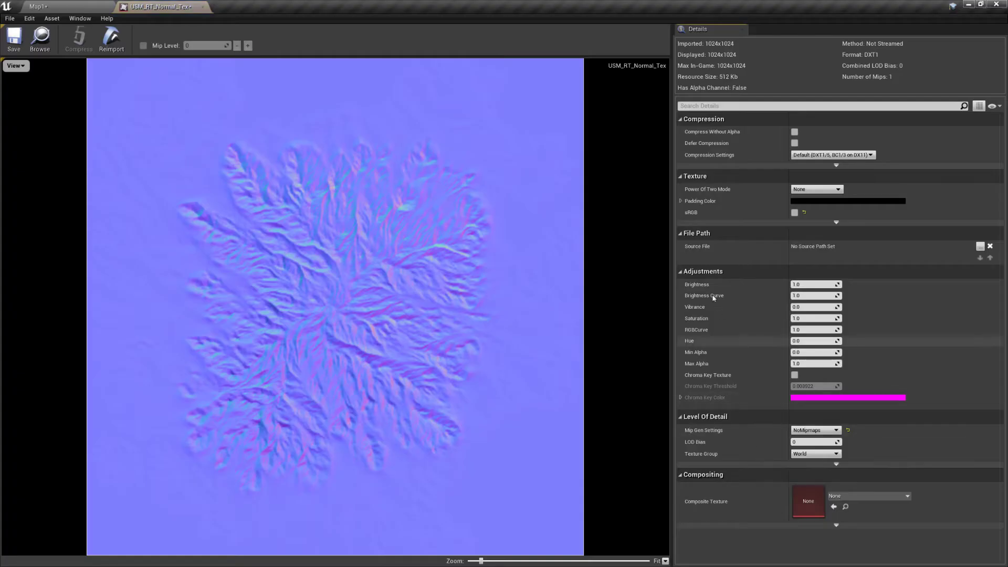
click(812, 154)
click(811, 168)
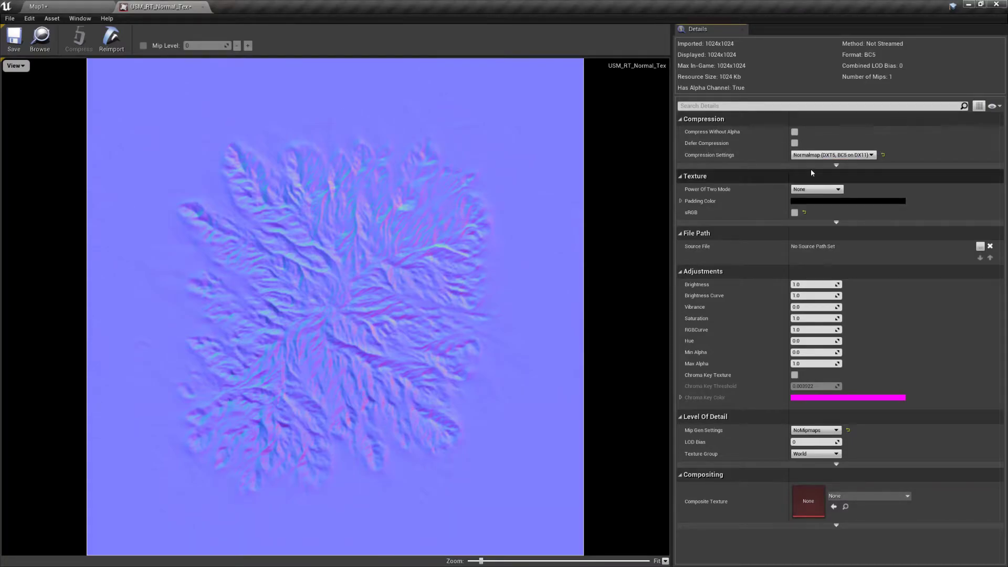
click(14, 40)
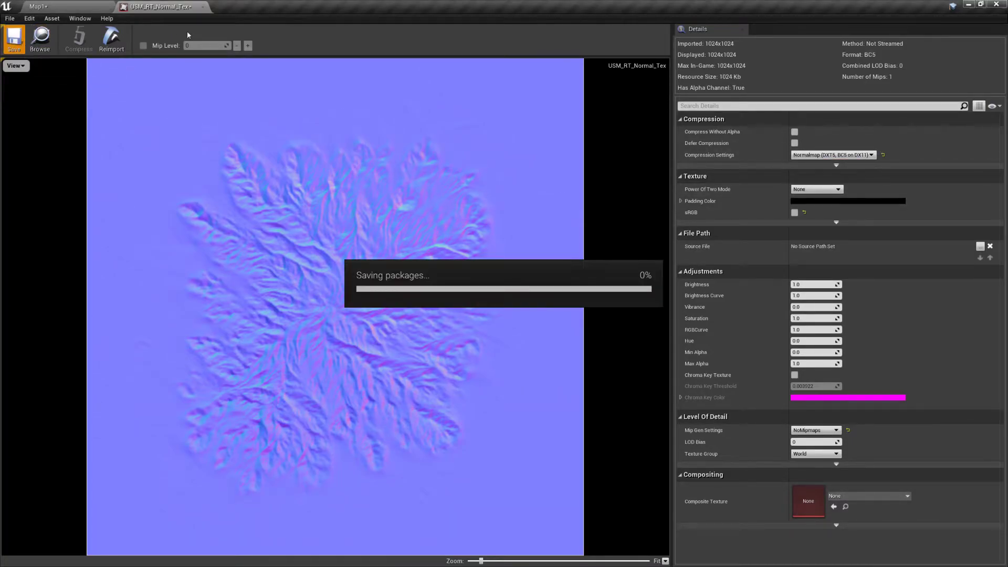
click(202, 7)
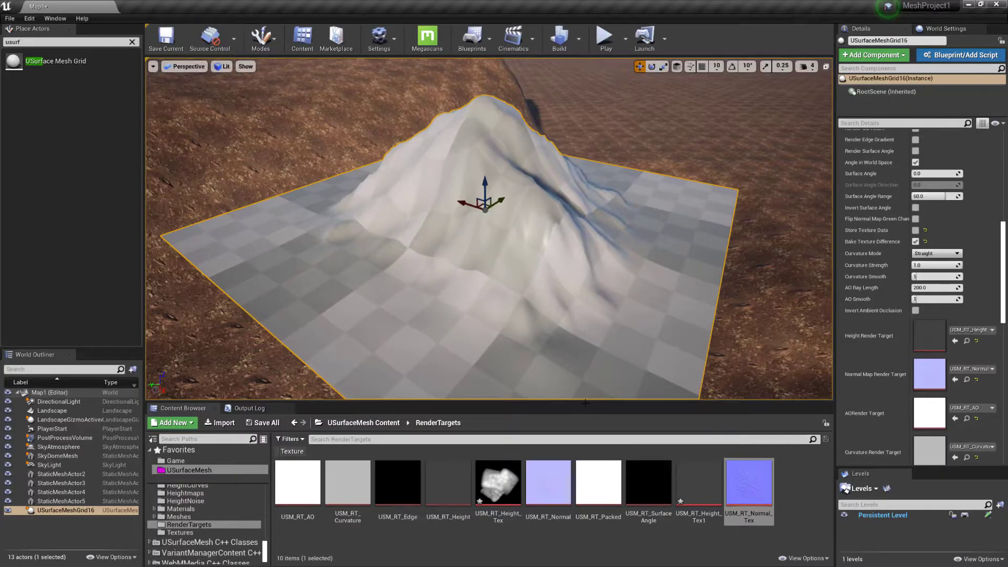
click(784, 481)
key(ctrl+s)
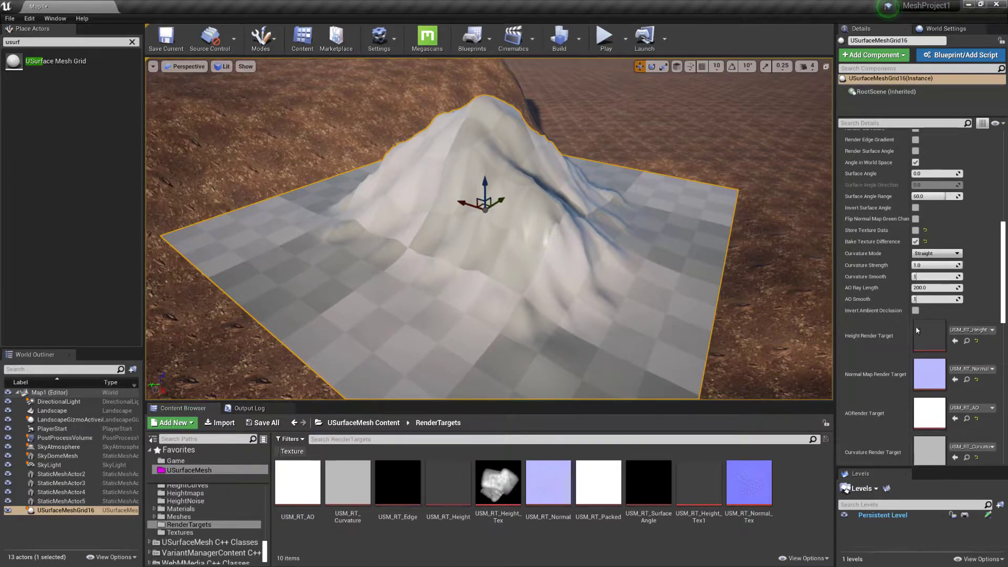
Assign M_VisualizeDifference from the Visualize materials folder as the grid's Material and Stamp Mesh Material.
drag(1001, 291, 996, 420)
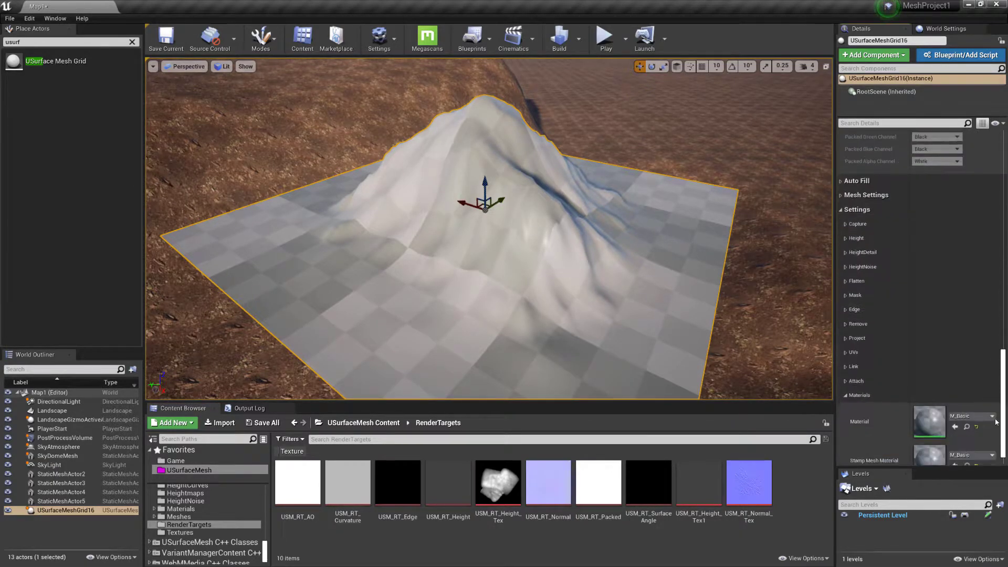
scroll(997, 421, down, 1)
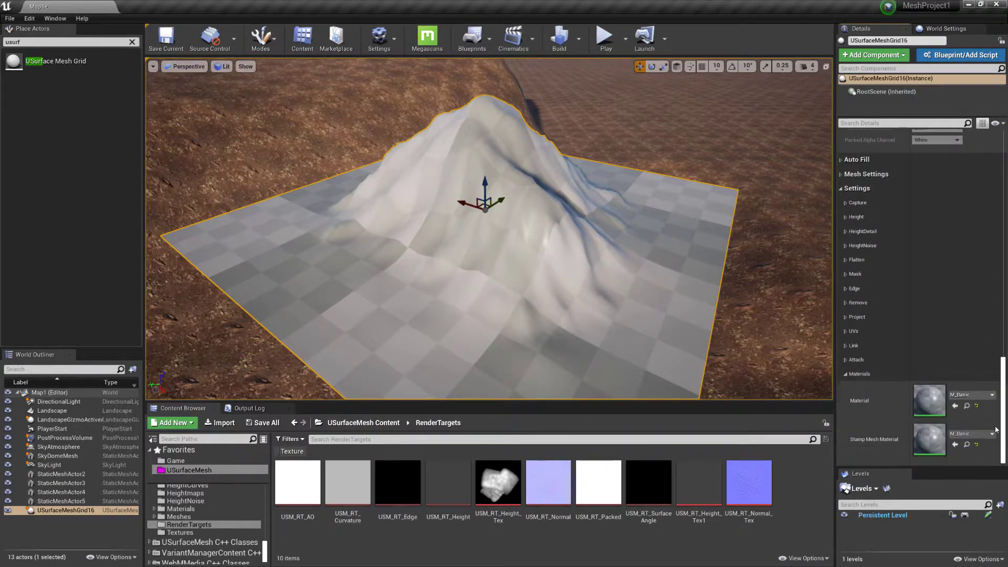
click(968, 406)
click(575, 485)
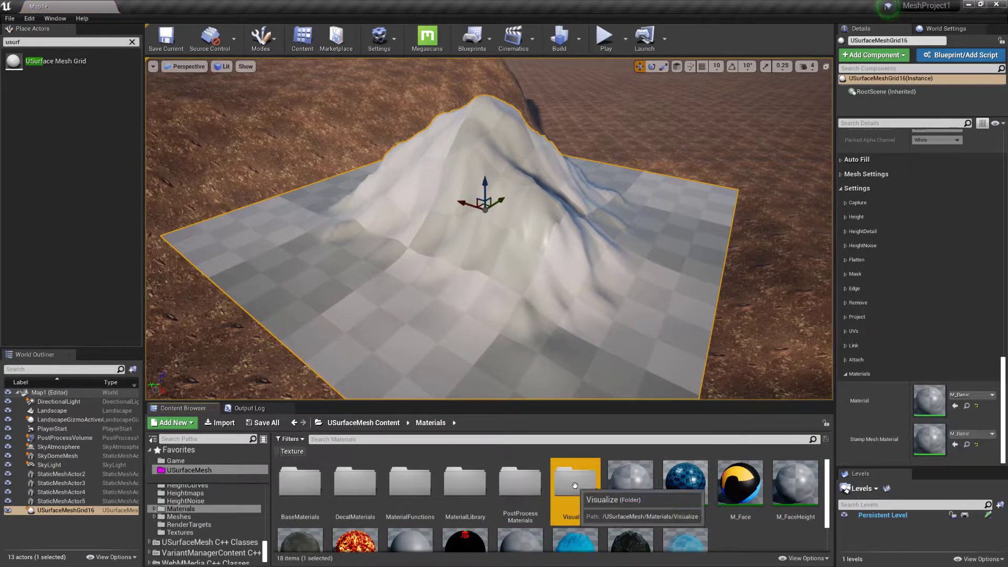
double_click(575, 485)
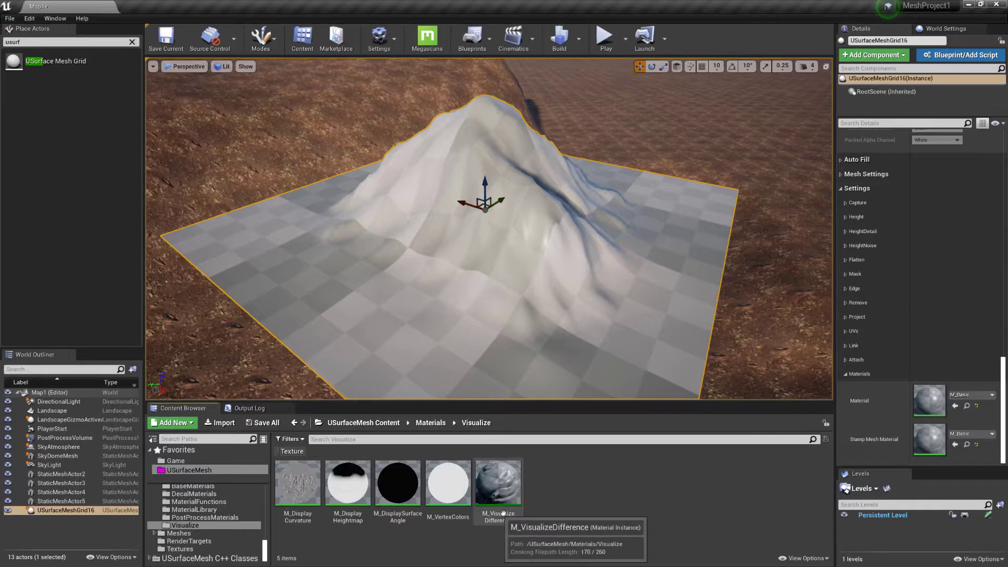
click(505, 484)
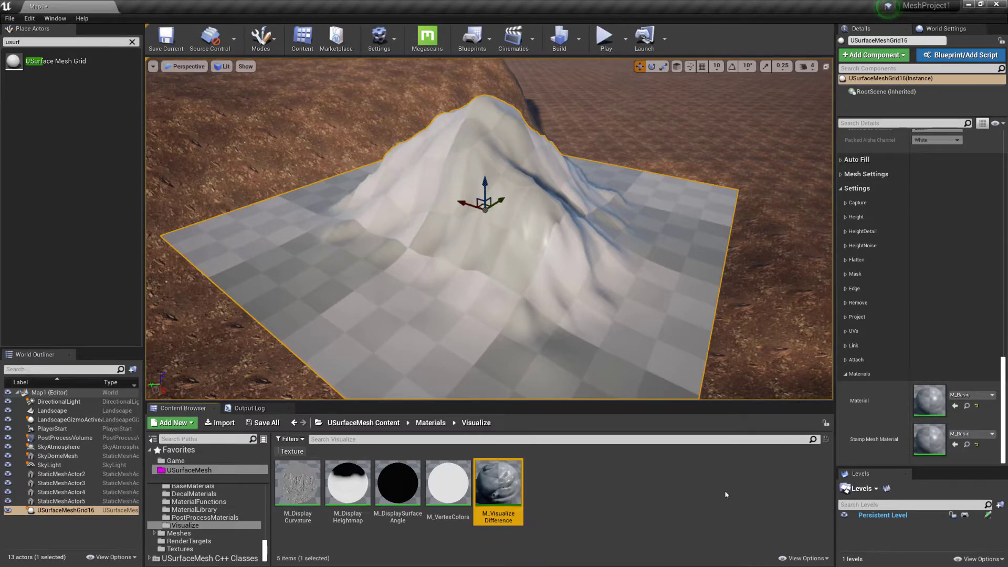
click(955, 407)
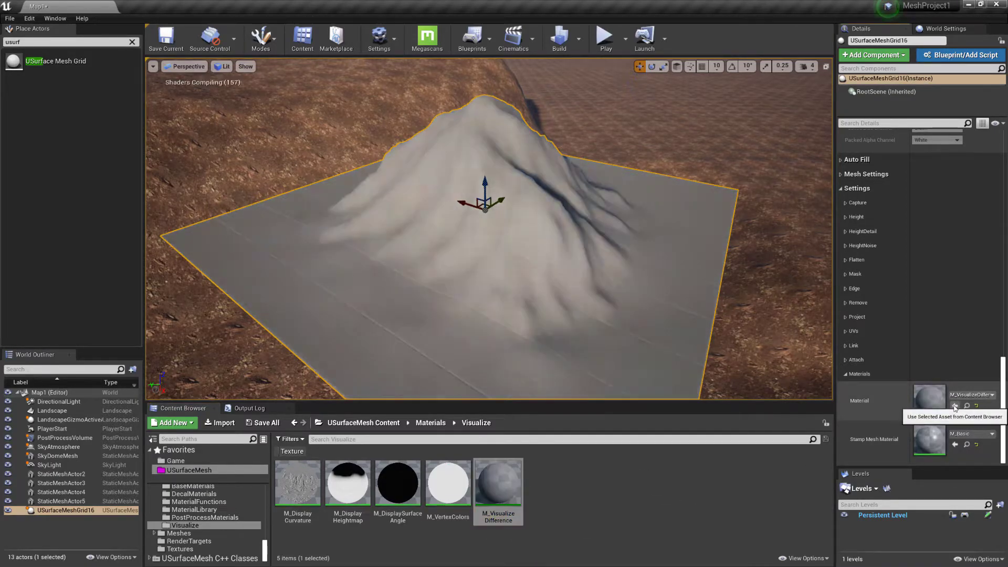
click(955, 445)
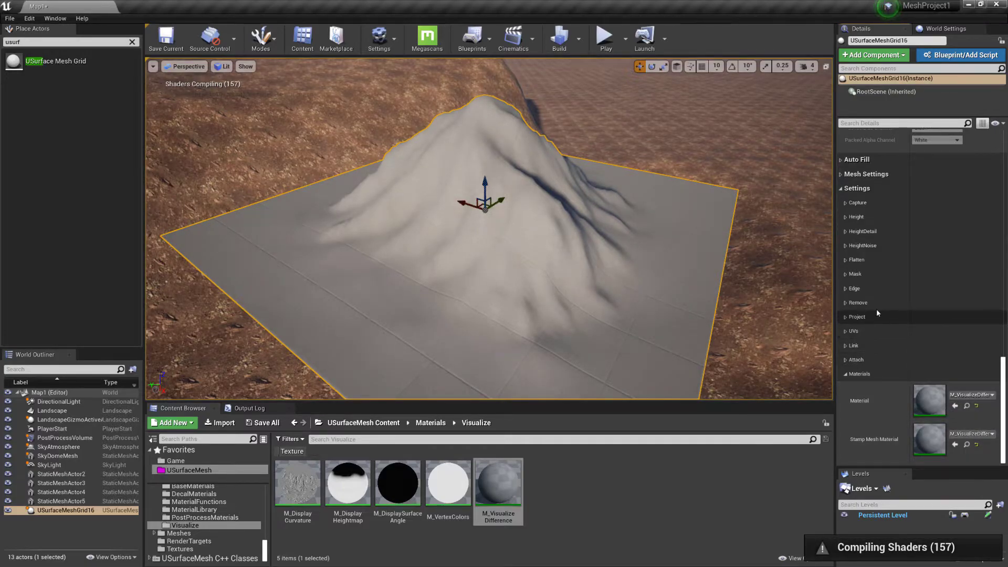
Open the M_VisualizeDifference material instance in an enlarged floating window beside the hill.
double_click(502, 484)
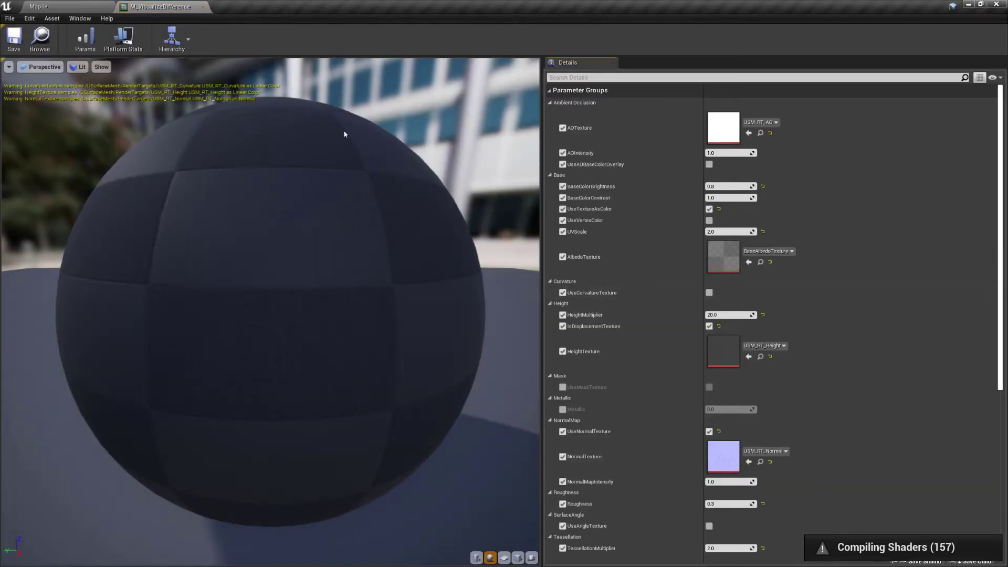
drag(159, 6, 62, 126)
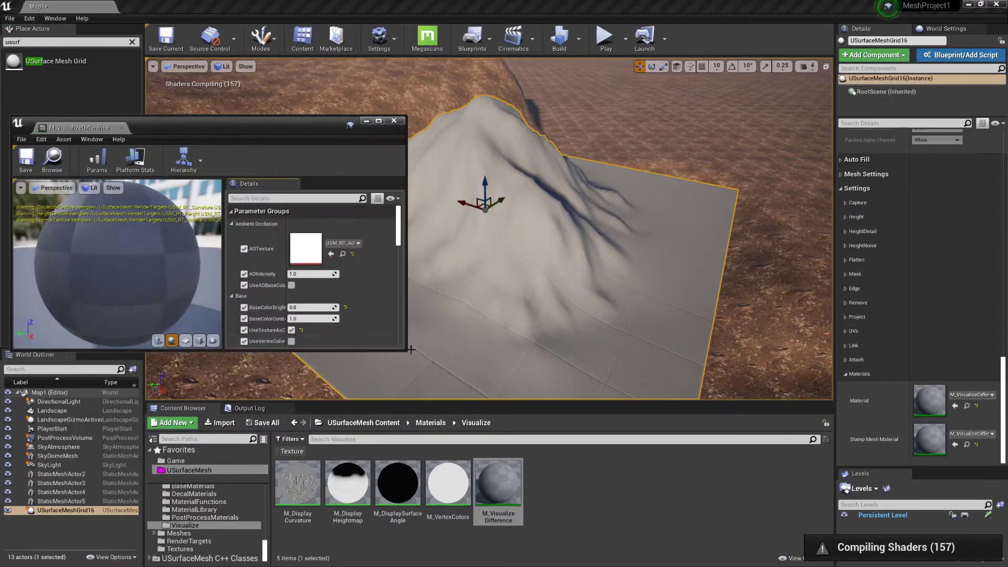
drag(408, 351, 473, 527)
right_drag(634, 262, 562, 262)
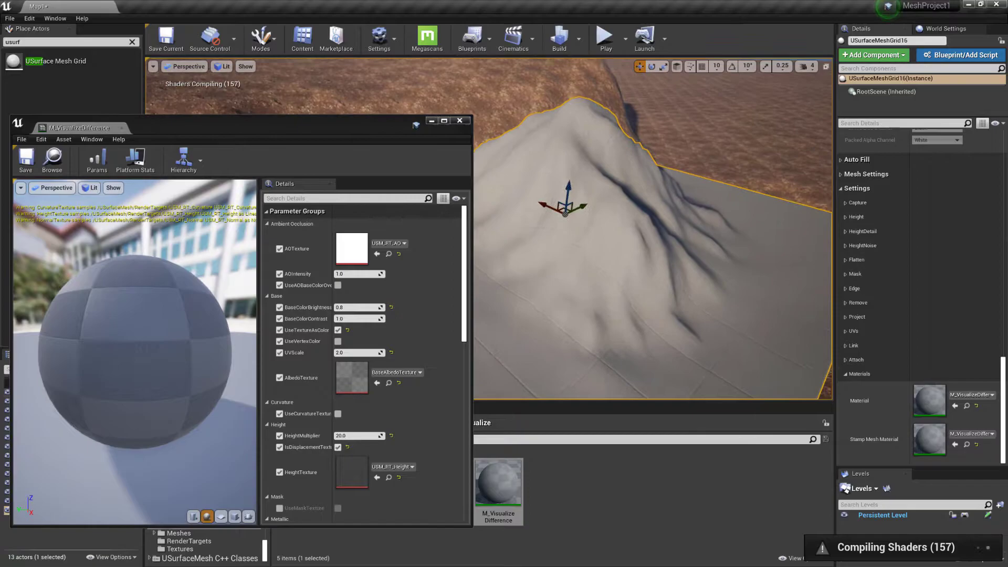
Assign USM_RT_Normal_Tex as the NormalTexture of M_VisualizeDifference.
scroll(925, 372, up, 10)
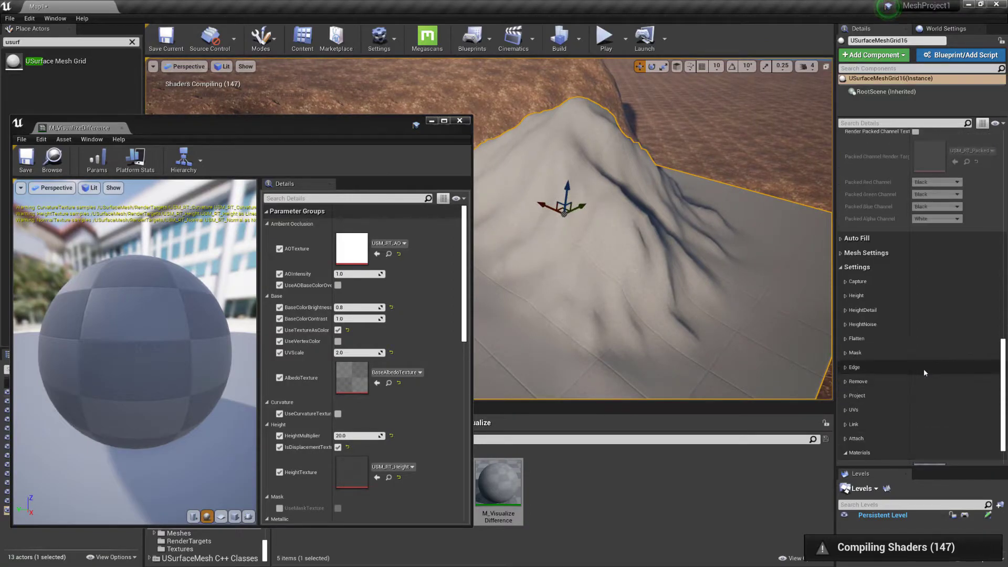
scroll(947, 319, up, 6)
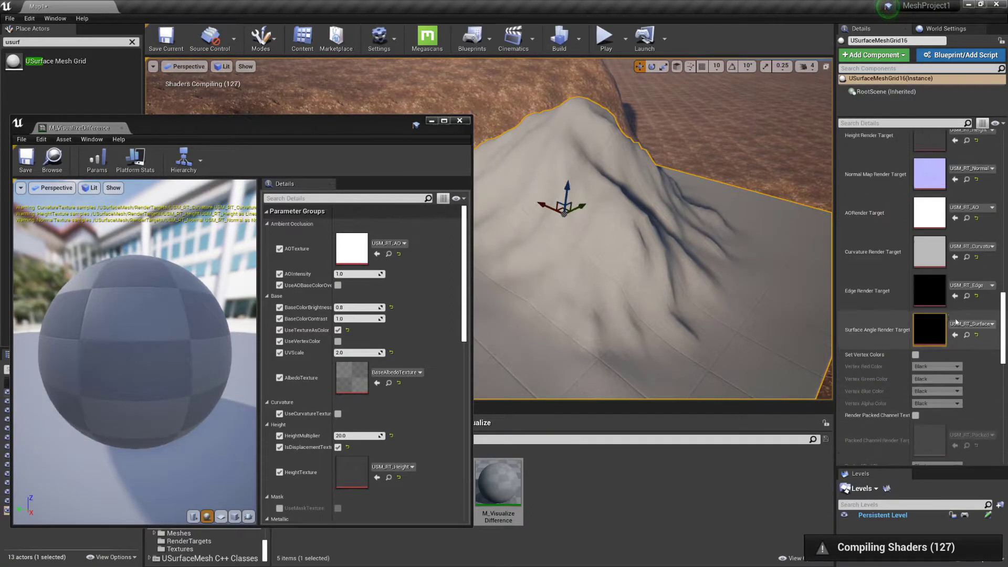
click(968, 259)
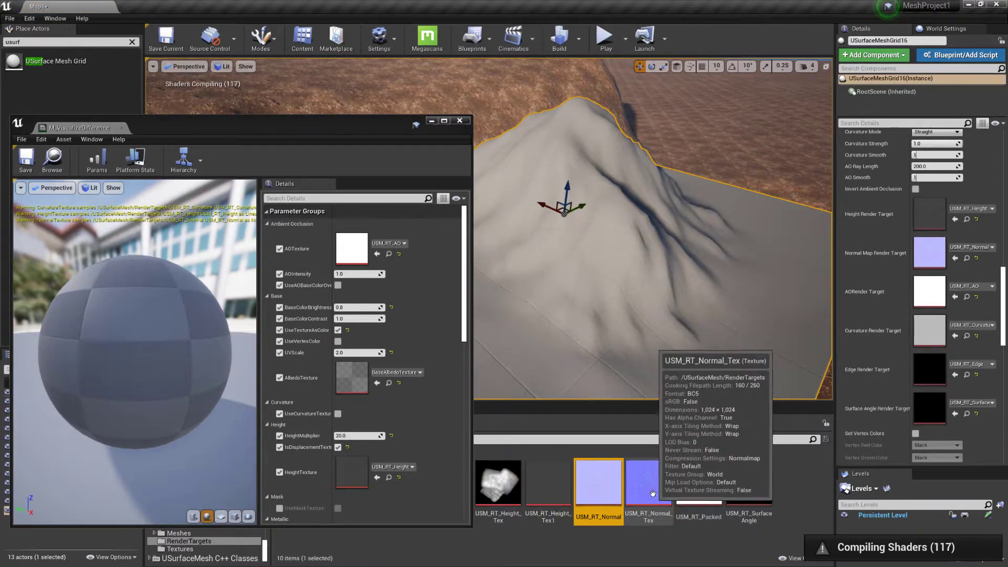
mouse_move(583, 483)
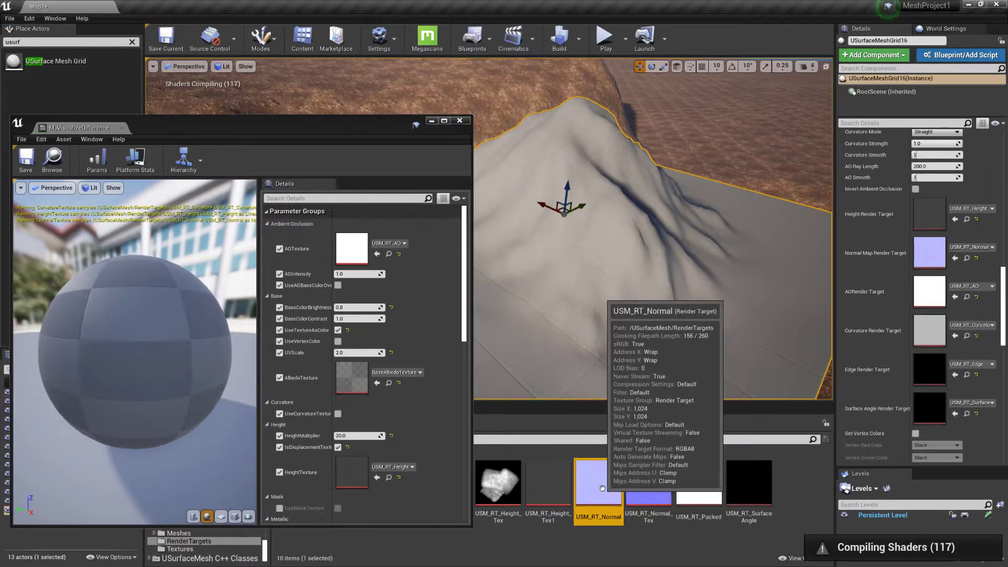
click(656, 491)
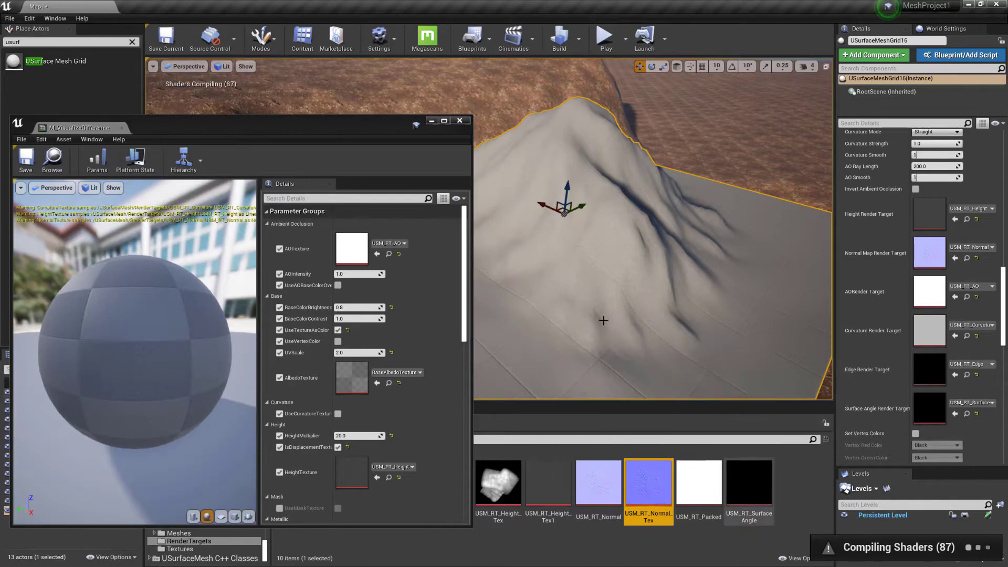
scroll(375, 405, down, 5)
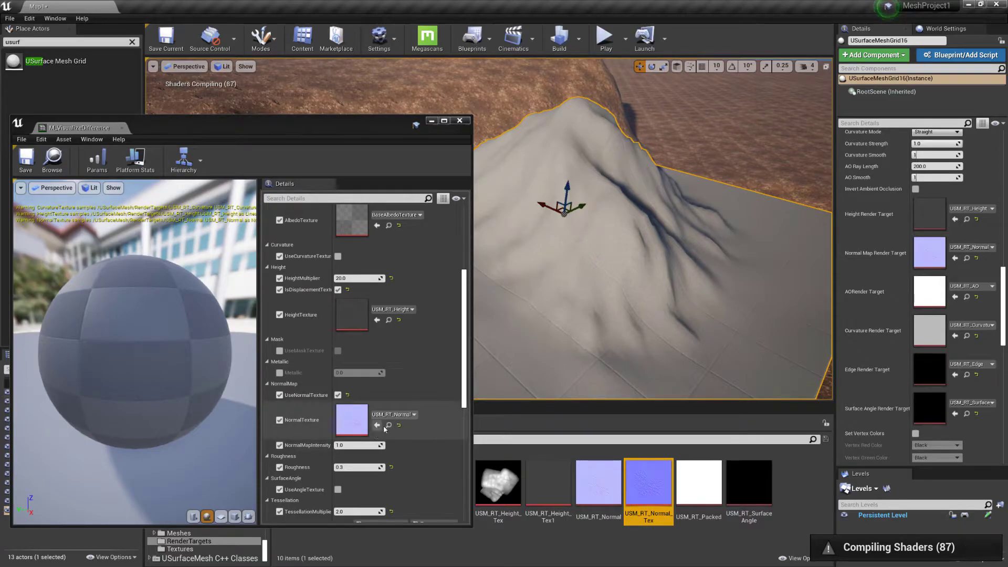
click(377, 426)
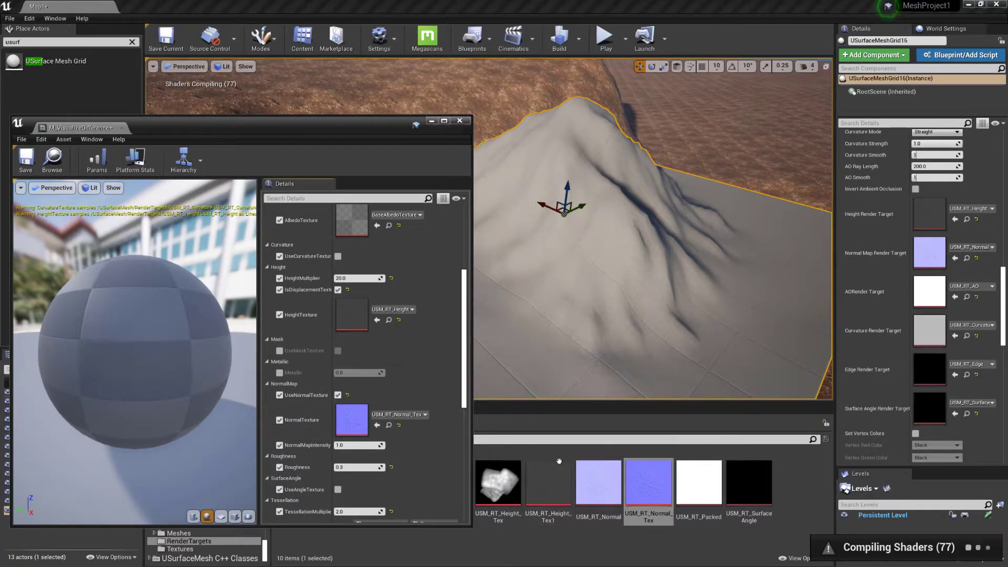
Assign USM_RT_Height_Tex1 as the material's HeightTexture and review the compression settings of USM_RT_Normal_Tex.
click(549, 483)
scroll(387, 368, up, 3)
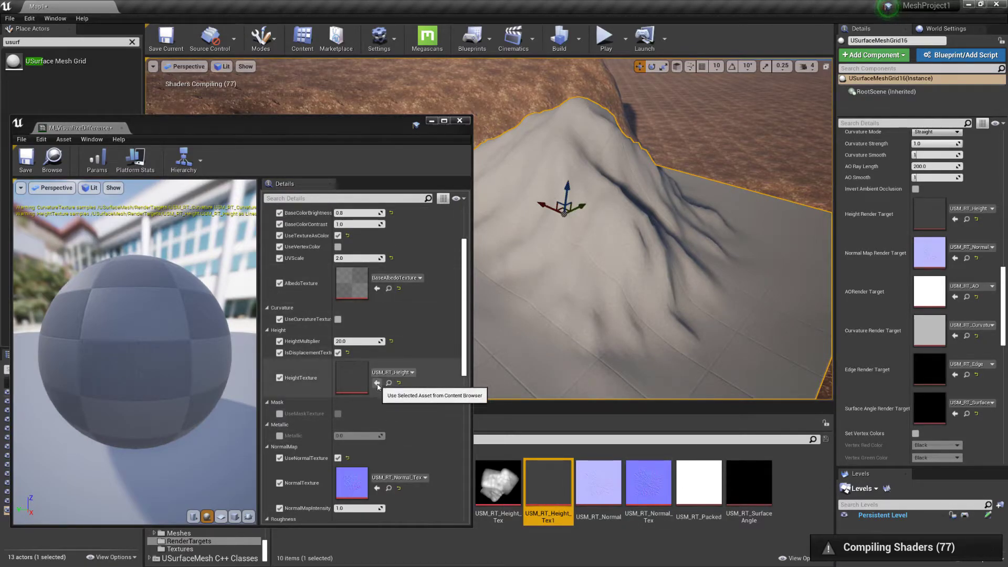
click(377, 383)
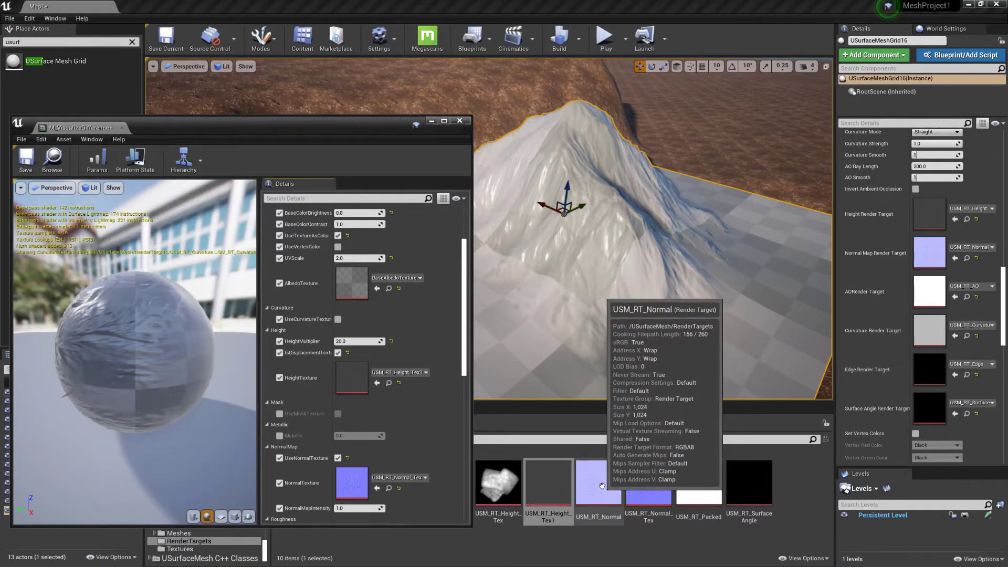
double_click(648, 481)
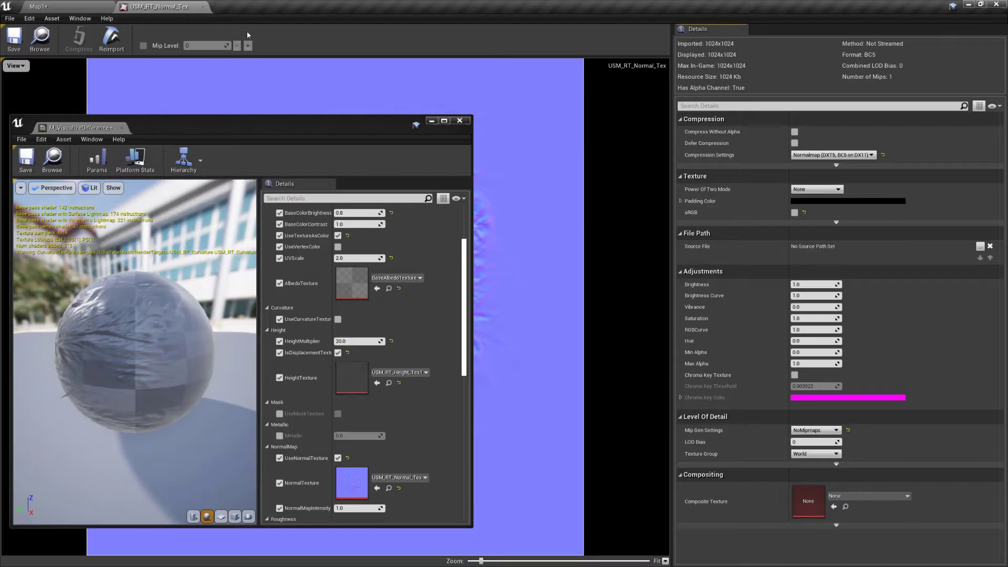
click(204, 7)
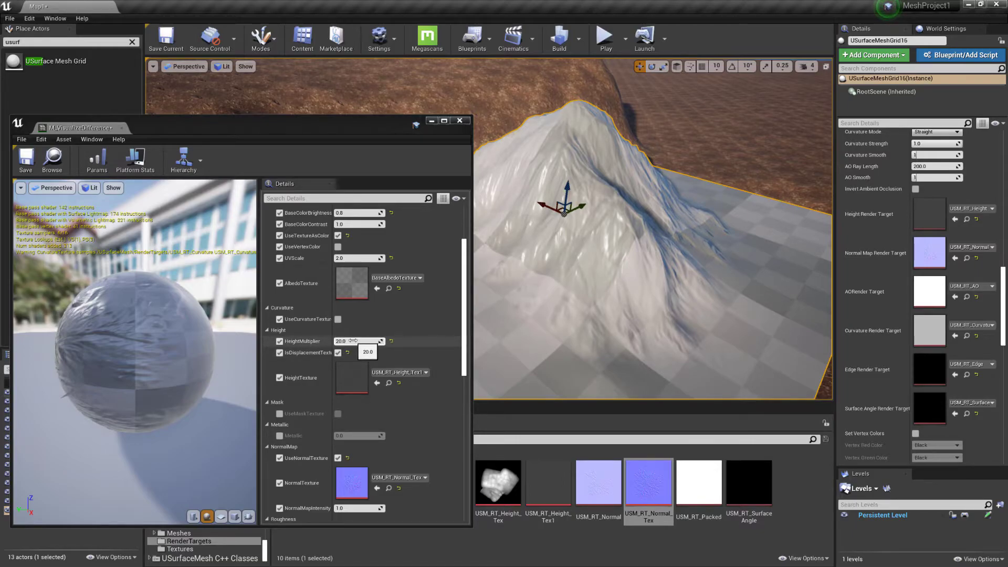
Set the material's HeightMultiplier to 0 and inspect the hill up close without height displacement.
click(351, 342)
text(0)
key(Return)
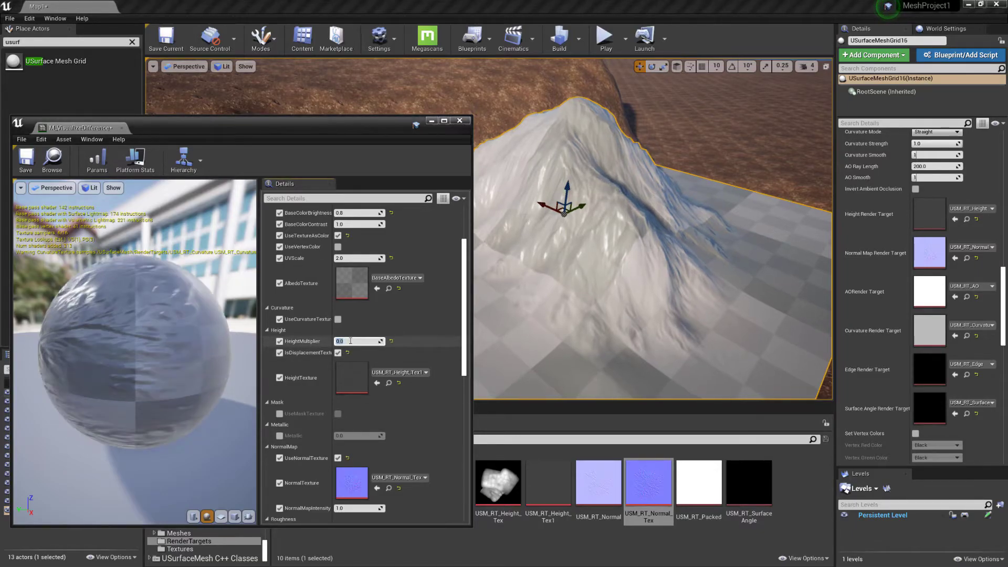
key(w)
right_drag(610, 243, 567, 249)
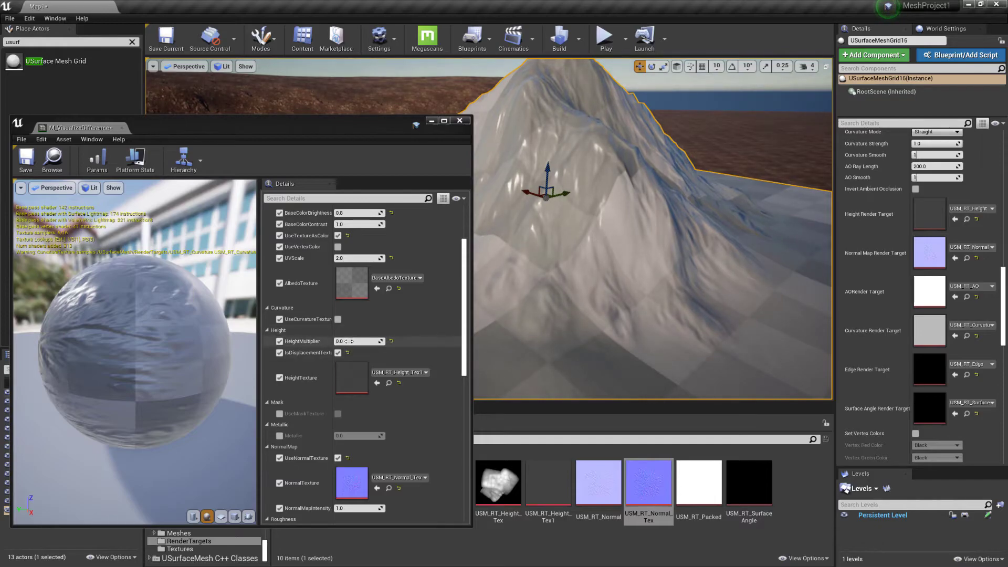
Set the material's HeightMultiplier to 20 to apply the height displacement to the hill.
click(348, 342)
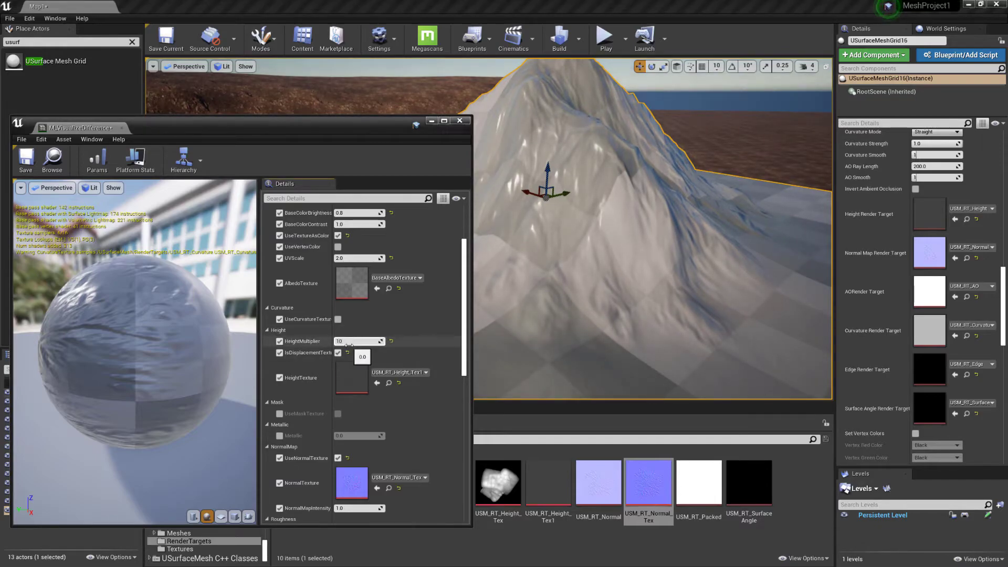
text(10)
key(Return)
Set the HeightMultiplier of M_VisualizeDifference to 10 to reduce the hill's height displacement.
key(Return)
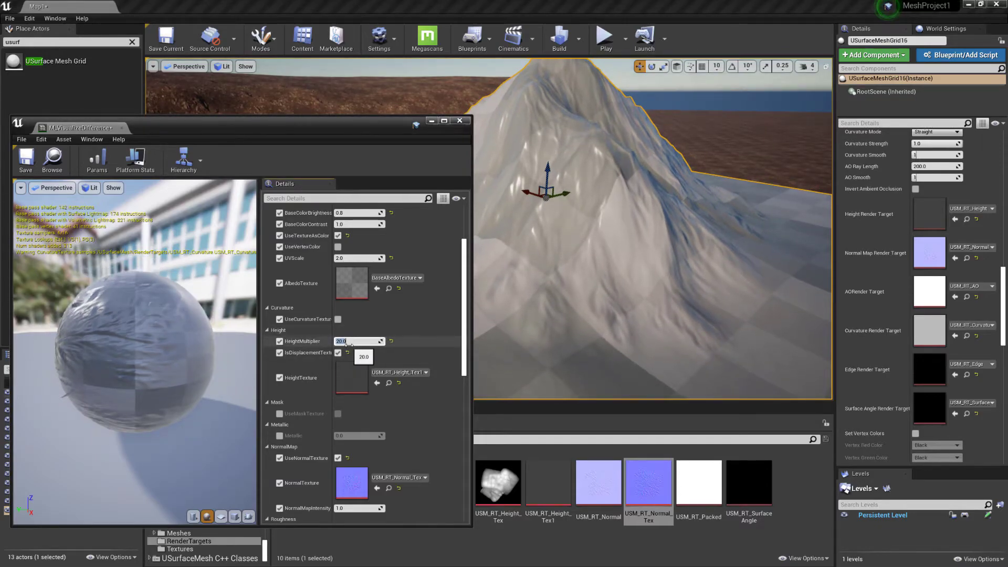
key(Return)
text(20)
key(Return)
key(Return)
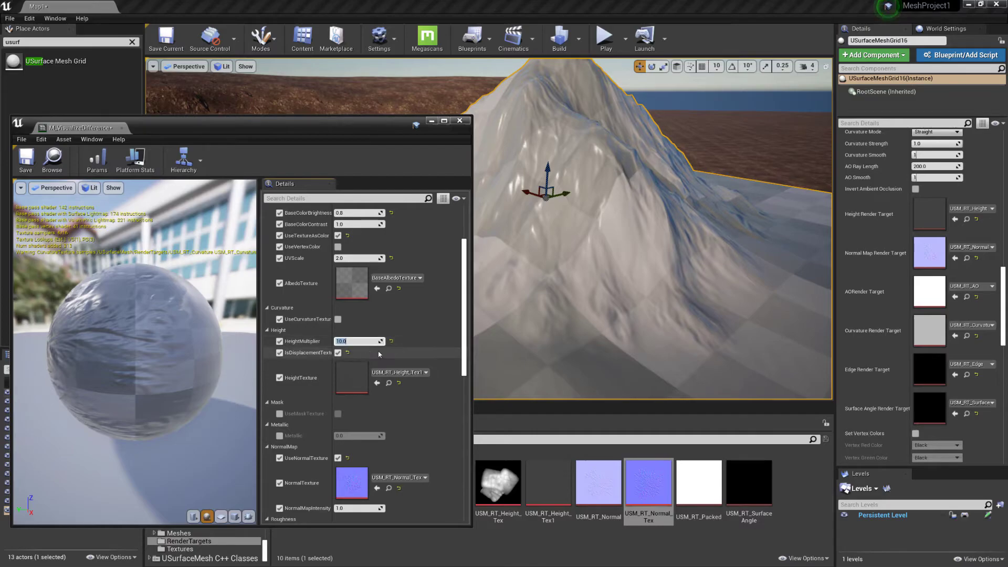
Try a NormalMapIntensity of 2 on the material and set it back to 1.
scroll(349, 343, up, 2)
scroll(342, 432, down, 5)
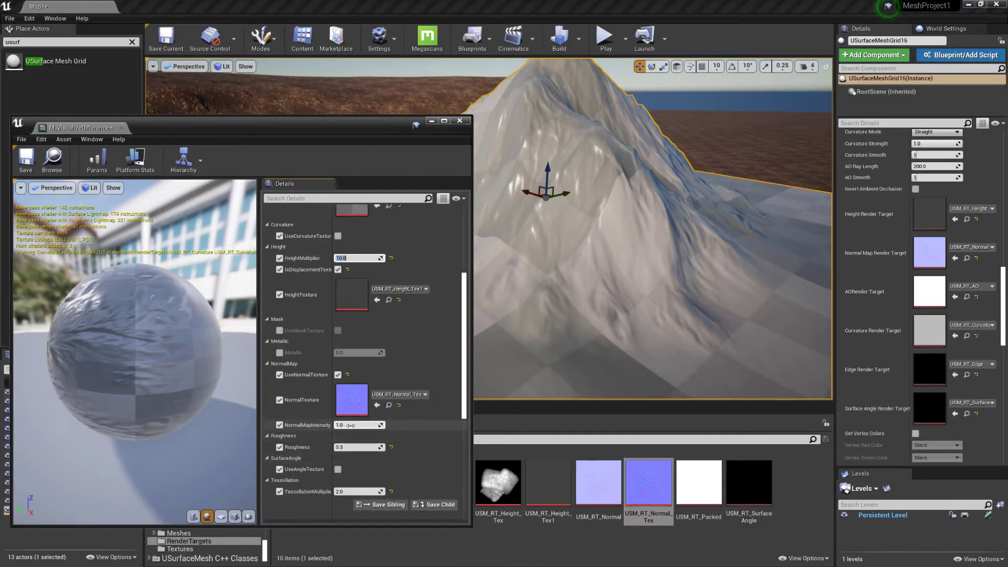
click(349, 425)
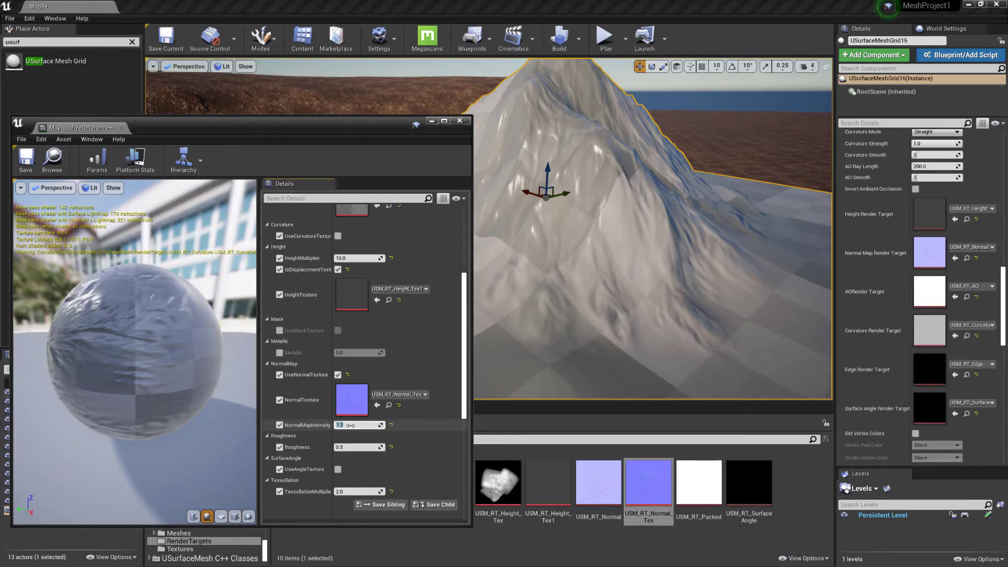
text(2)
key(Return)
text(1)
key(Return)
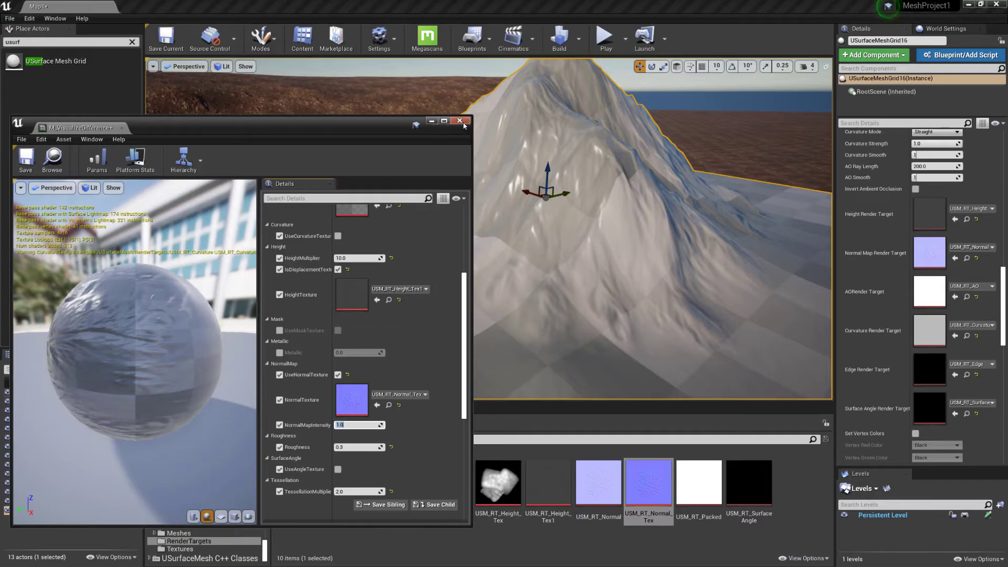
Save the M_VisualizeDifference material and close its editor.
key(ctrl+s)
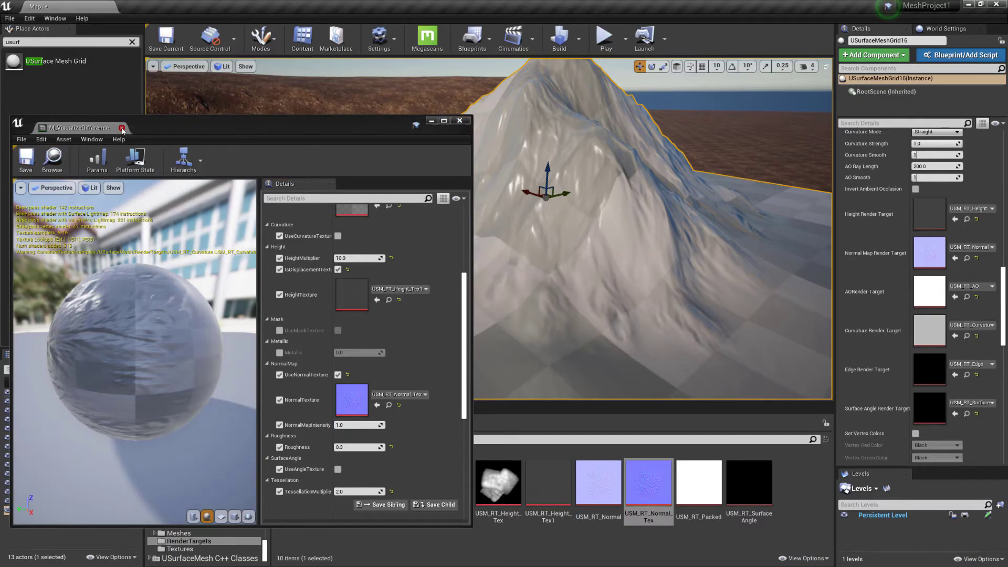
click(123, 129)
Examine the hill's mesh density in wireframe view and return to lit shading to compare the surface detail.
alt+drag(608, 212, 578, 226)
alt+drag(537, 188, 651, 227)
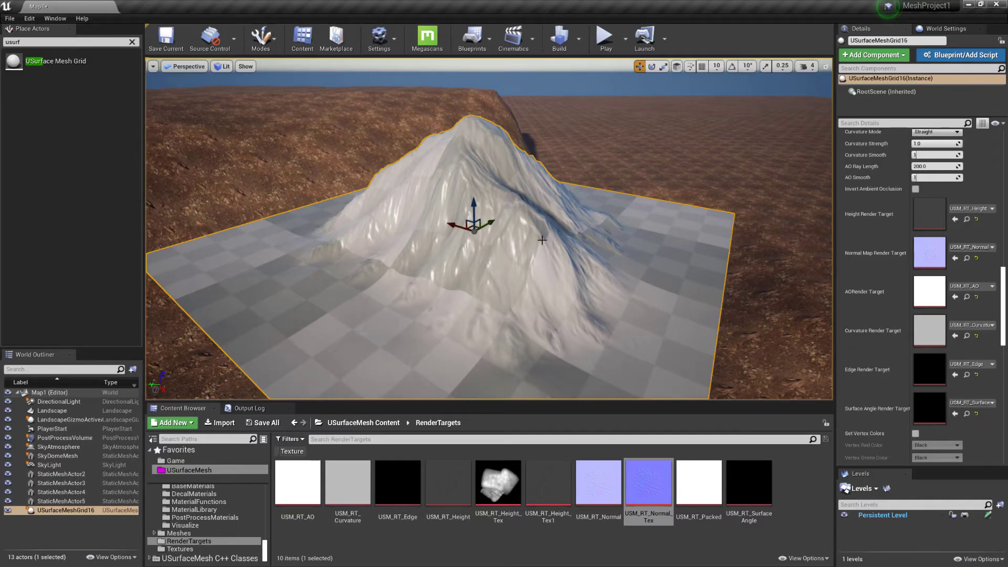
key(alt+2)
key(w)
mouse_move(356, 176)
right_down()
mouse_move(368, 173)
mouse_move(356, 176)
right_up()
mouse_move(488, 237)
mouse_down()
mouse_move(491, 274)
mouse_move(539, 277)
mouse_up()
key(alt+4)
key(a)
right_drag(538, 276, 809, 282)
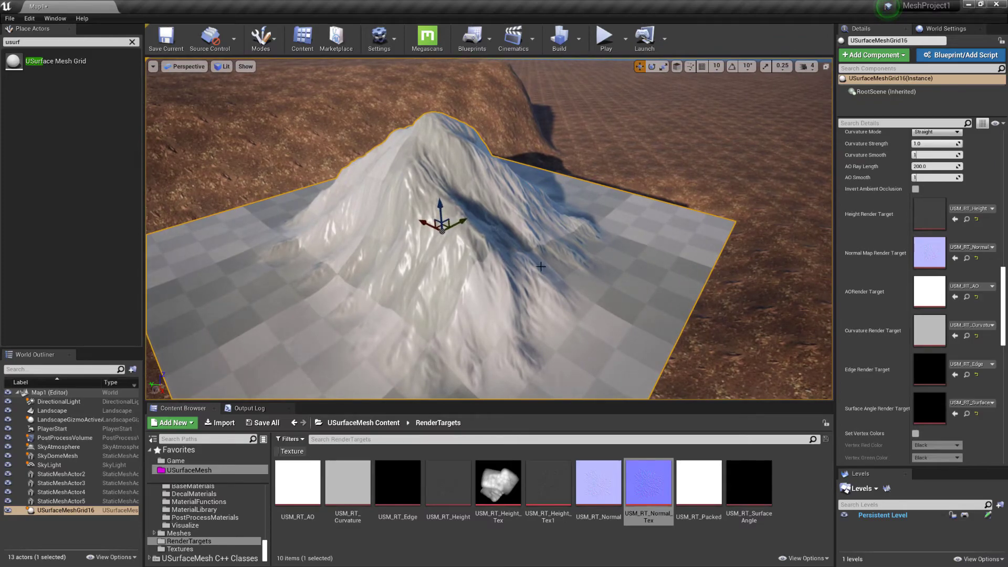
Swing the sunlight around the hill, and reset the DirectionalLight's rotation to its default of 0, -45, 0.
key(ctrl+l)
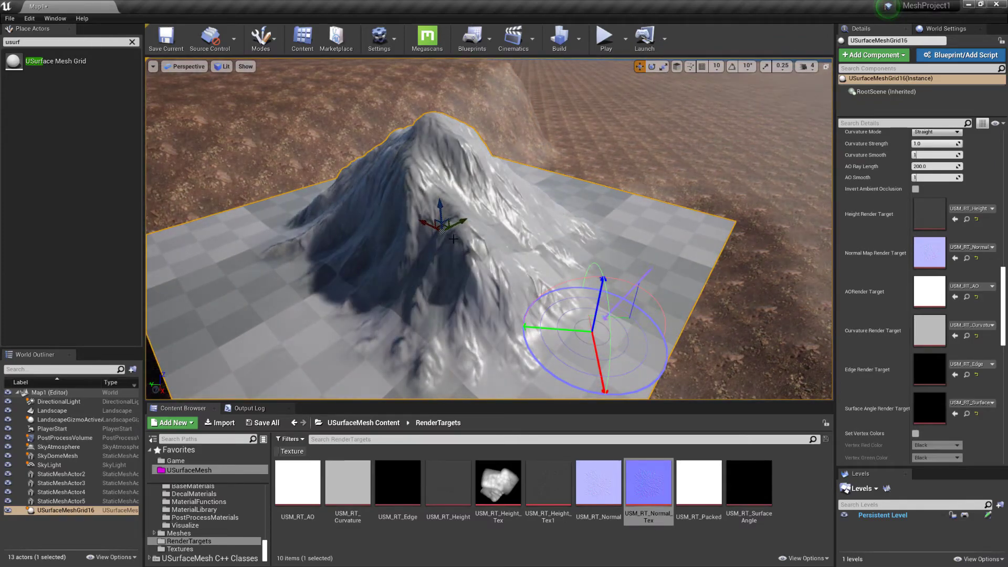
key(ctrl+l)
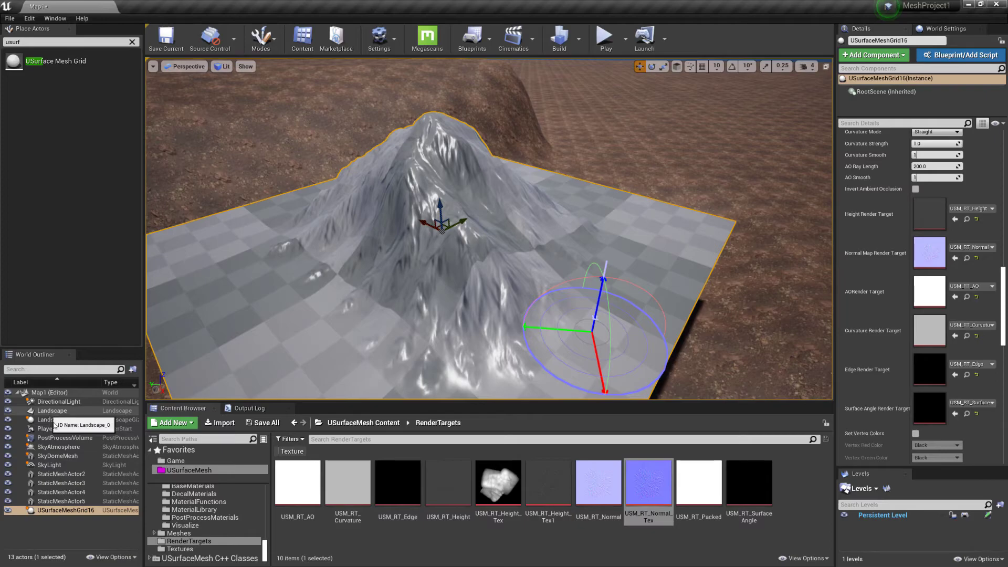
click(58, 401)
scroll(925, 209, up, 10)
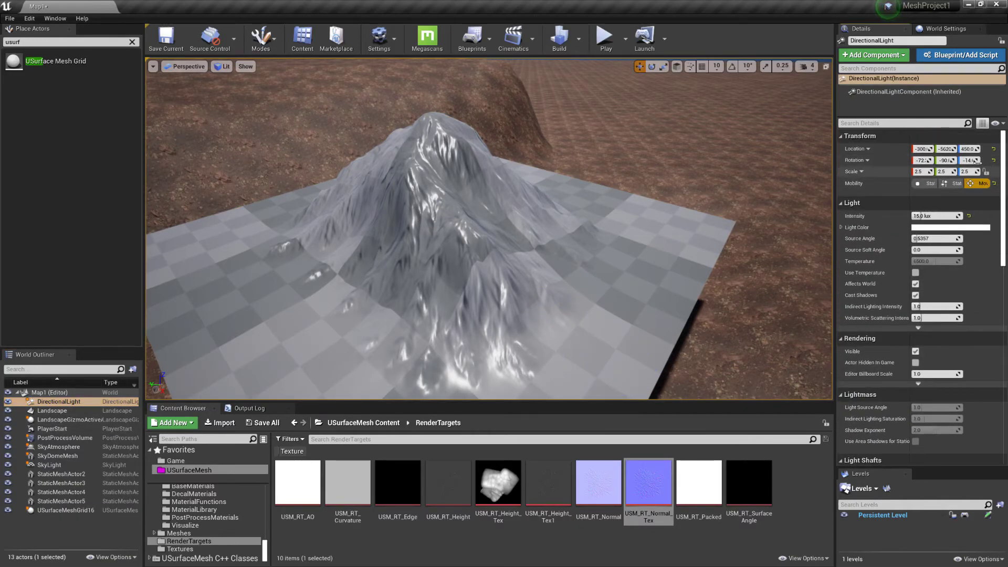
click(994, 160)
right_drag(528, 225, 565, 214)
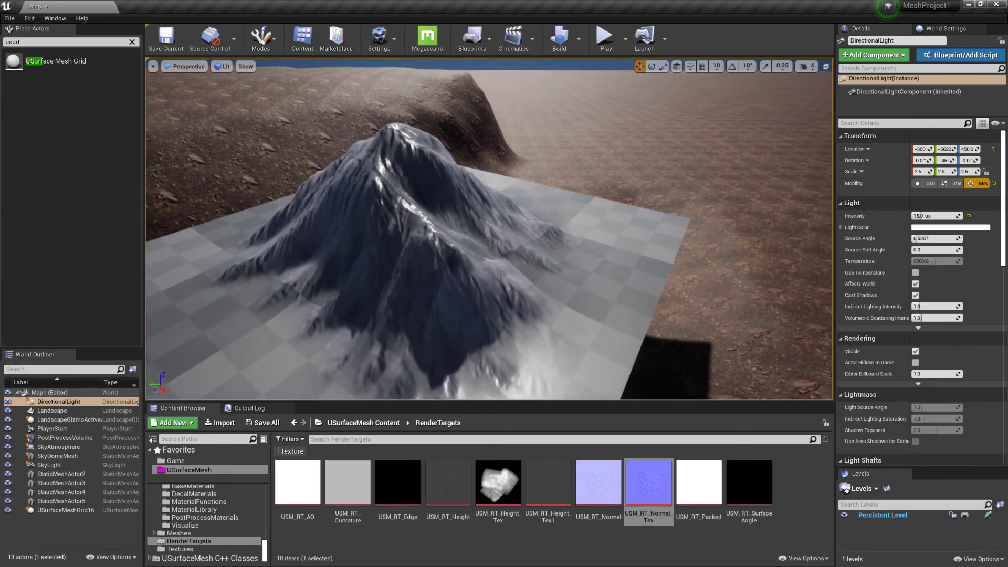
Rotate the sunlight around the hill to check the normal detail from several directions, ending at about -36° pitch.
key(ctrl+l)
key(ctrl+l)
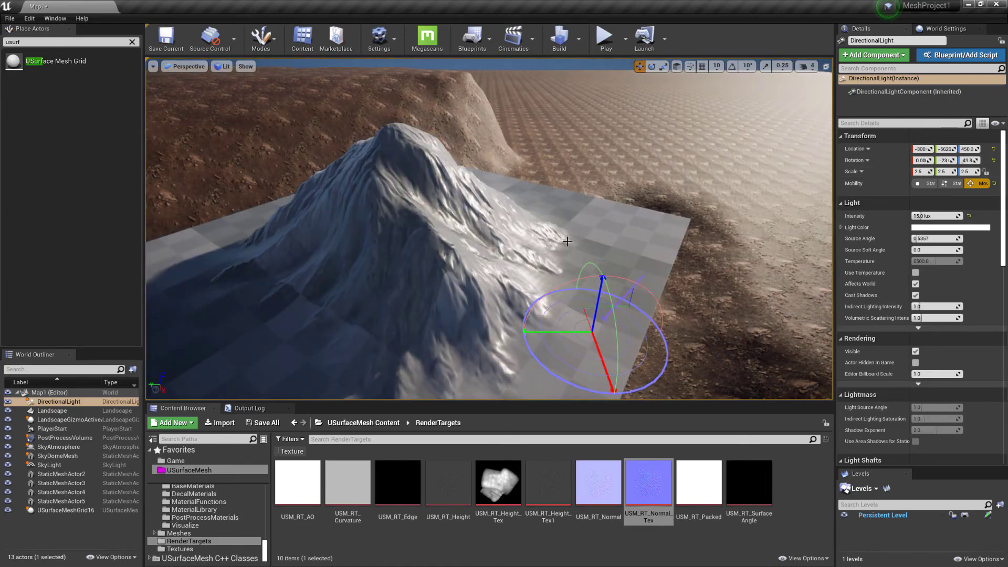
key(ctrl+l)
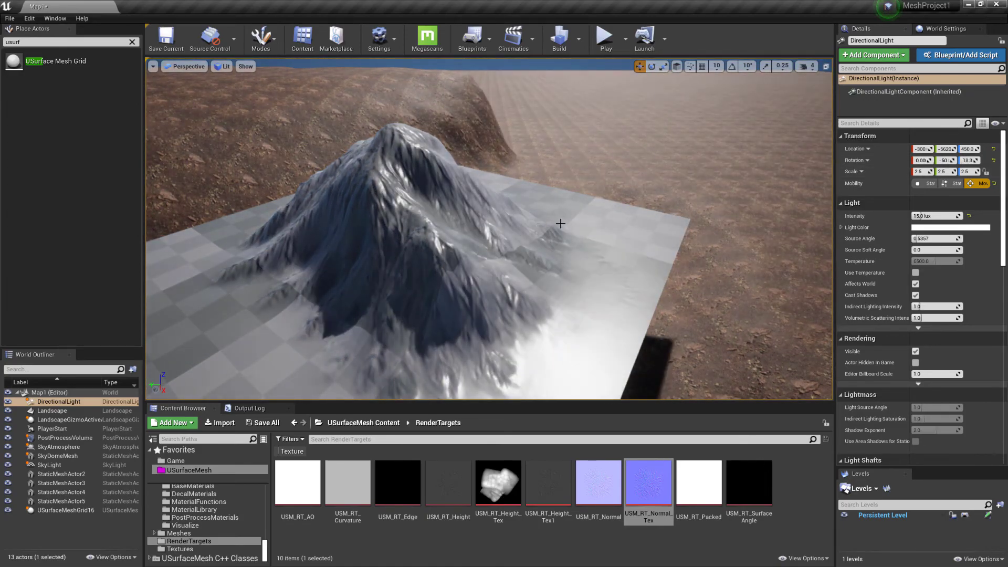
key(ctrl+l)
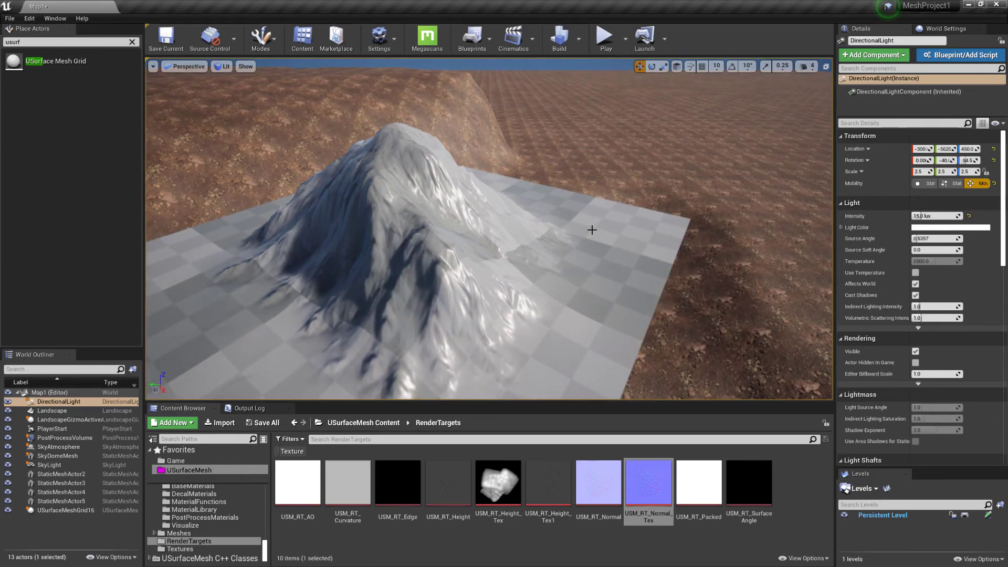
right_drag(489, 229, 429, 257)
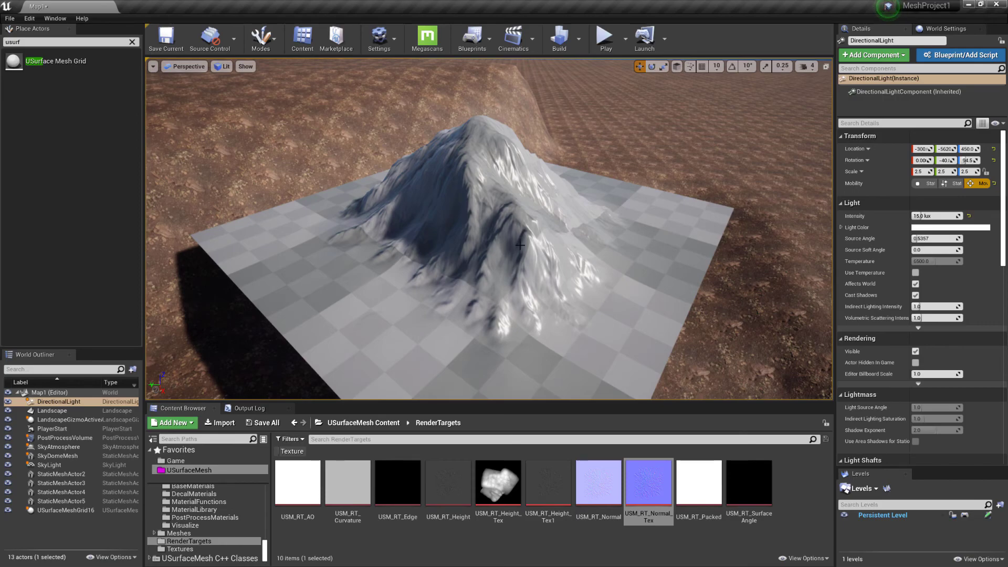
key(ctrl+l)
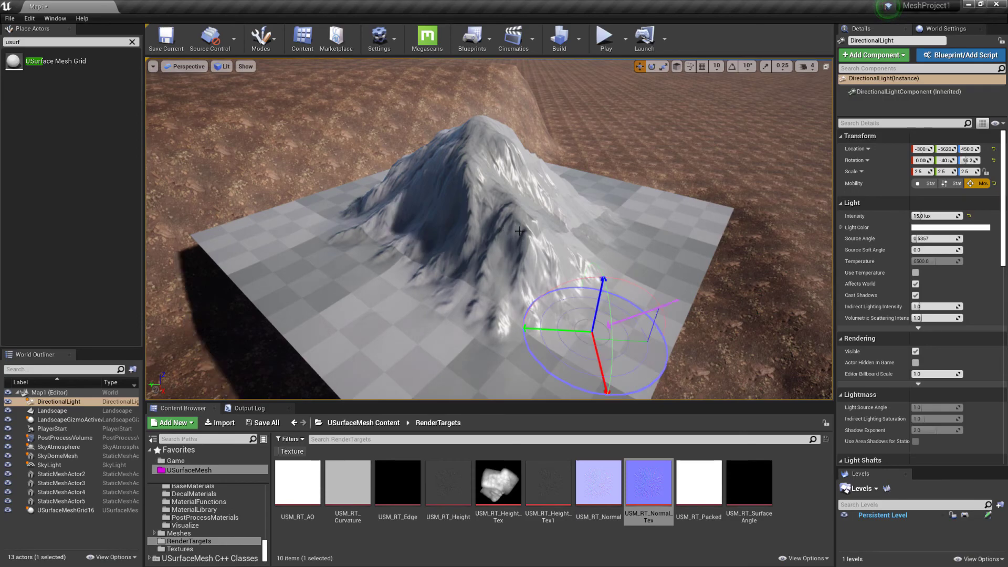
key(ctrl+l)
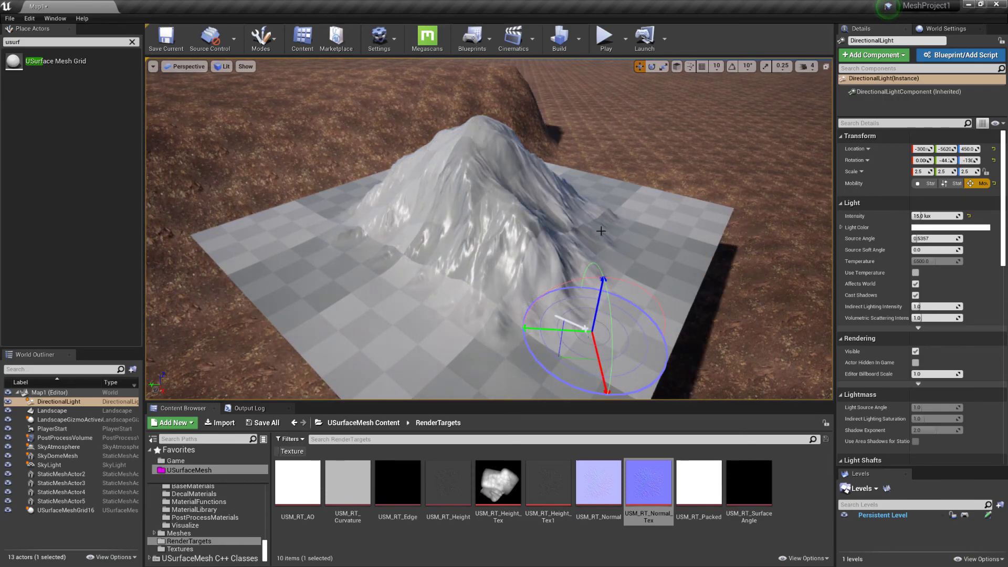
key(ctrl+l)
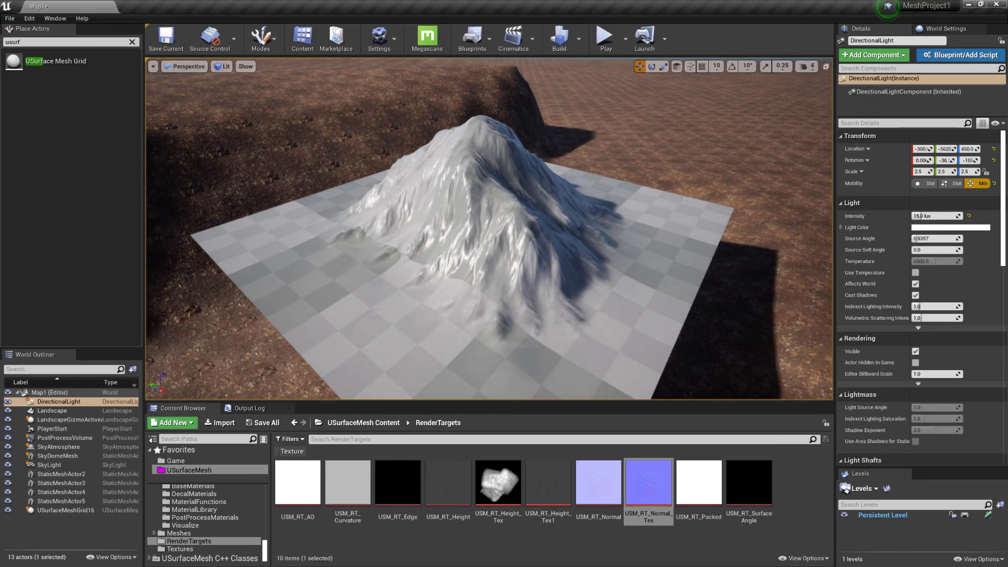
mouse_move(489, 228)
right_down()
mouse_move(485, 202)
mouse_move(489, 212)
right_up()
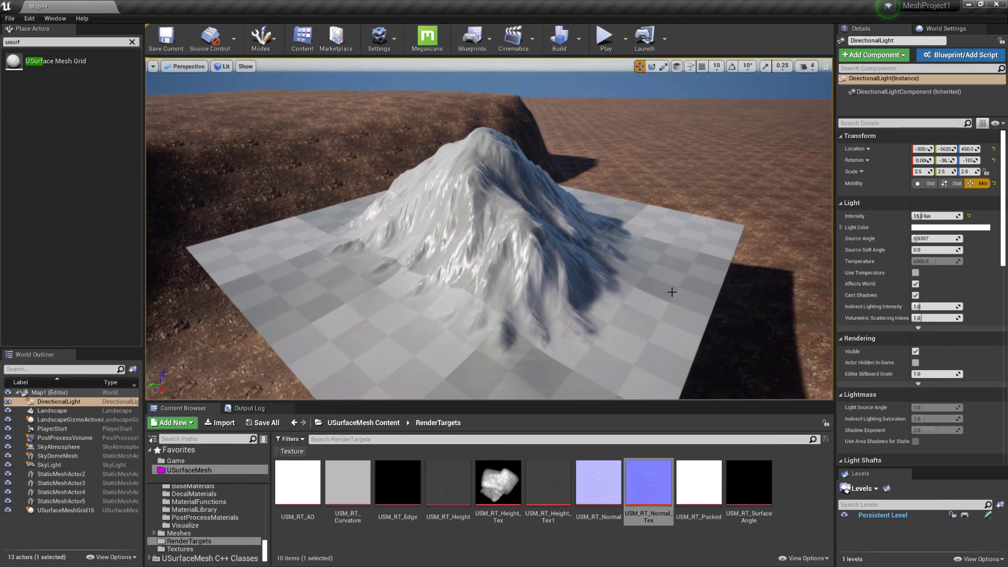